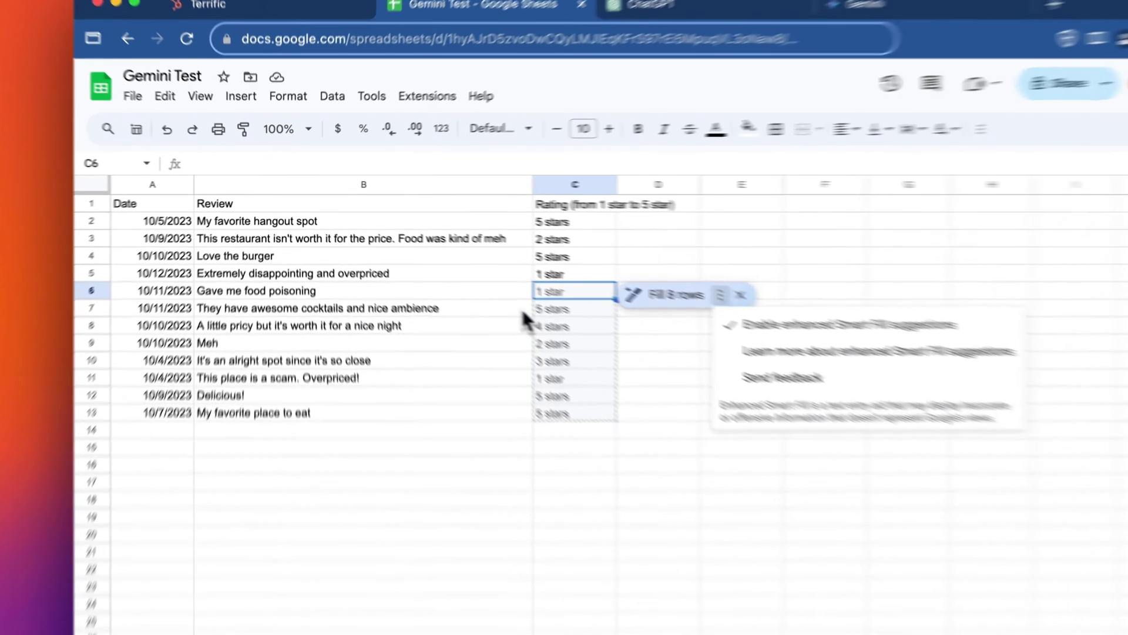
Step: Dismiss the Smart Fill options menu so only the first four hand-entered ratings remain
left_click(479, 282)
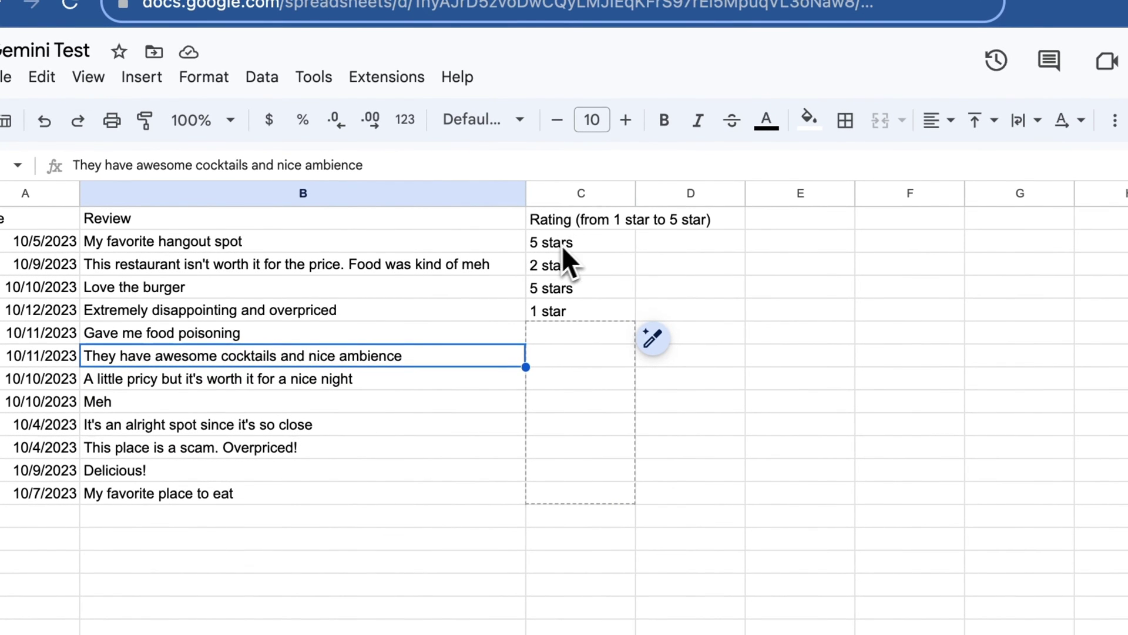
Step: Read through the reviews, from the first one down to 'Gave me food poisoning'
left_click(397, 248)
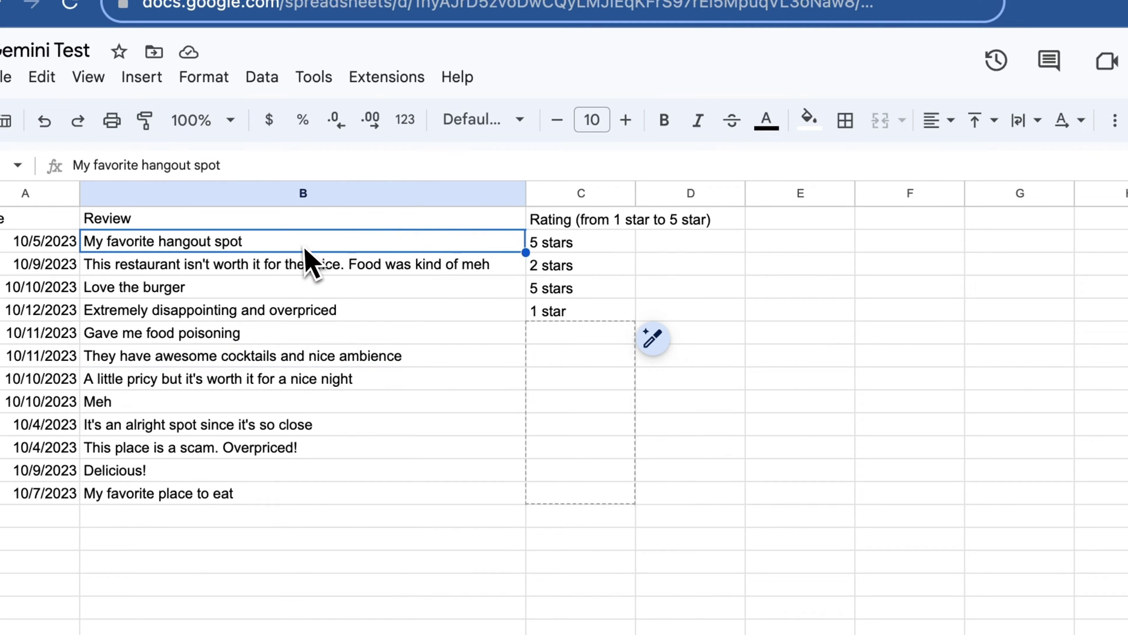
left_click(288, 269)
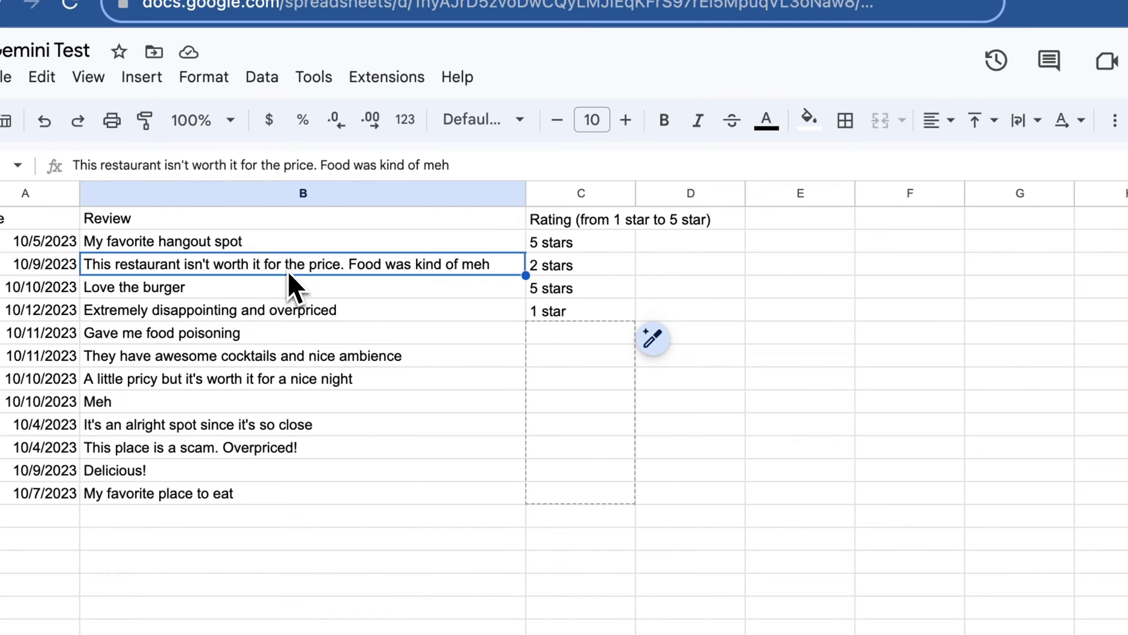
left_click(304, 292)
left_click_drag(312, 319, 312, 331)
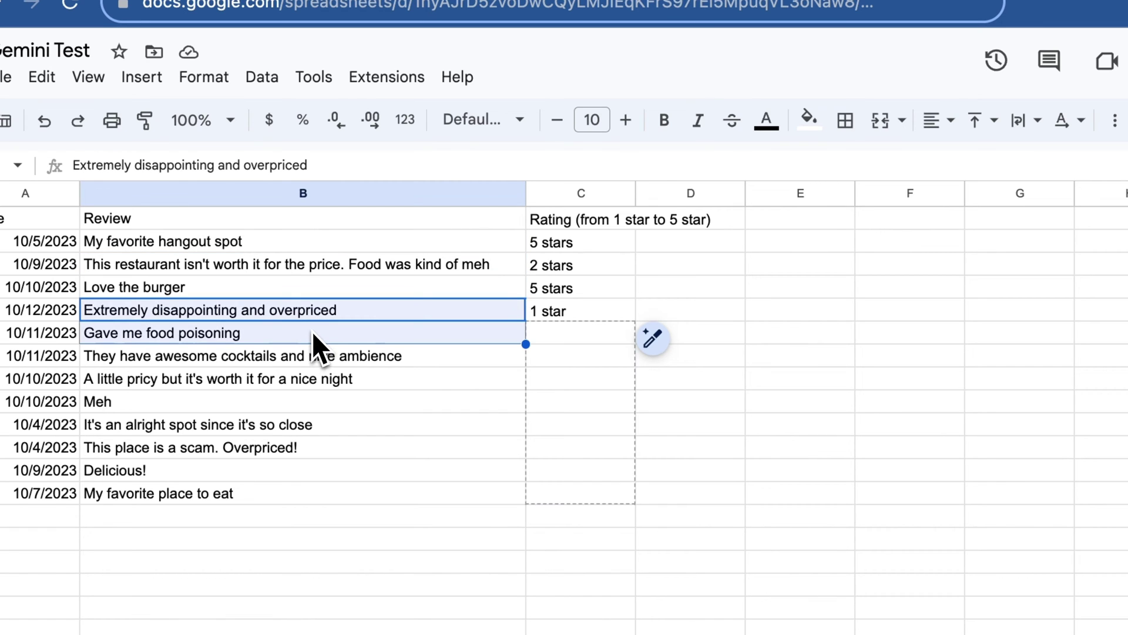
left_click(311, 316)
left_click(309, 340)
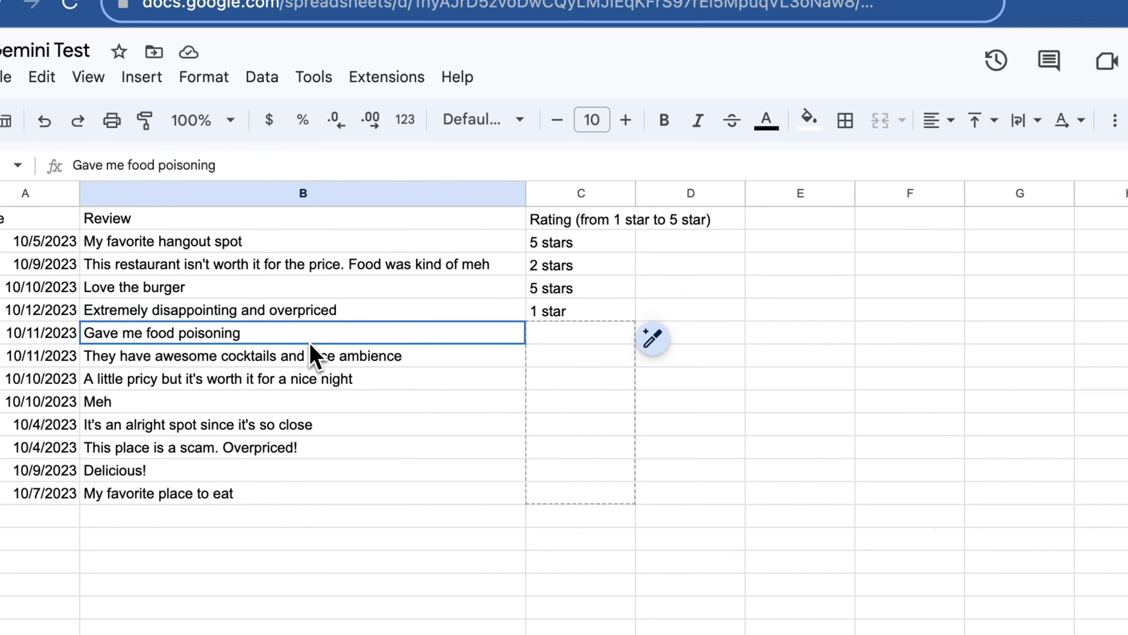
Step: Clear and re-enter '1 star' as the fourth review's rating to trigger Smart Fill
left_click(547, 320)
key("Delete")
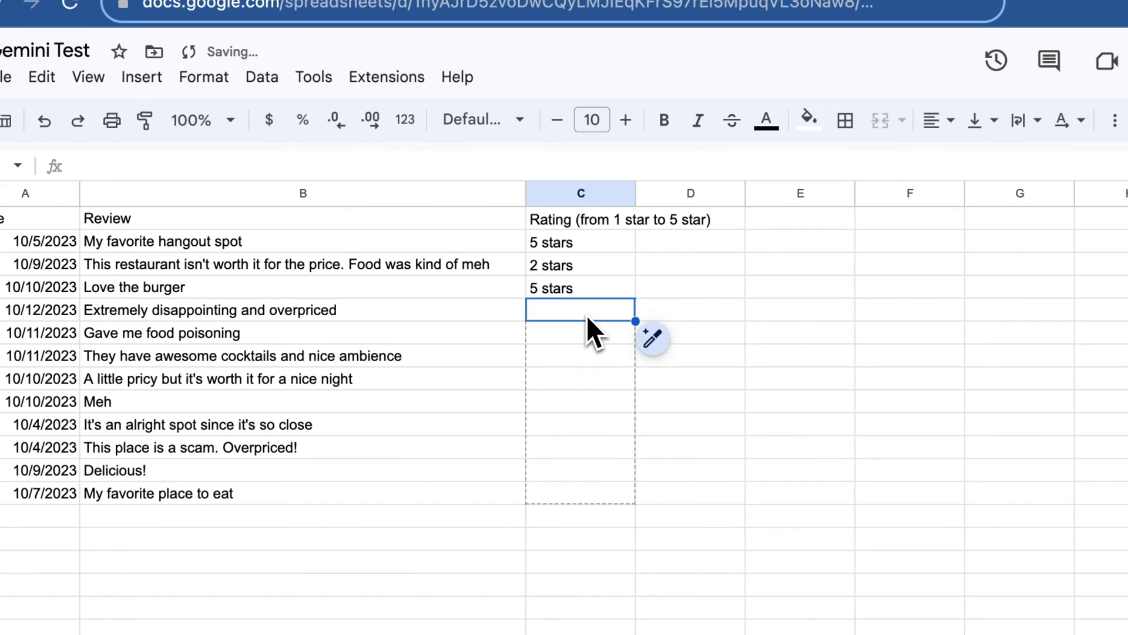
left_click(700, 267)
left_click(604, 310)
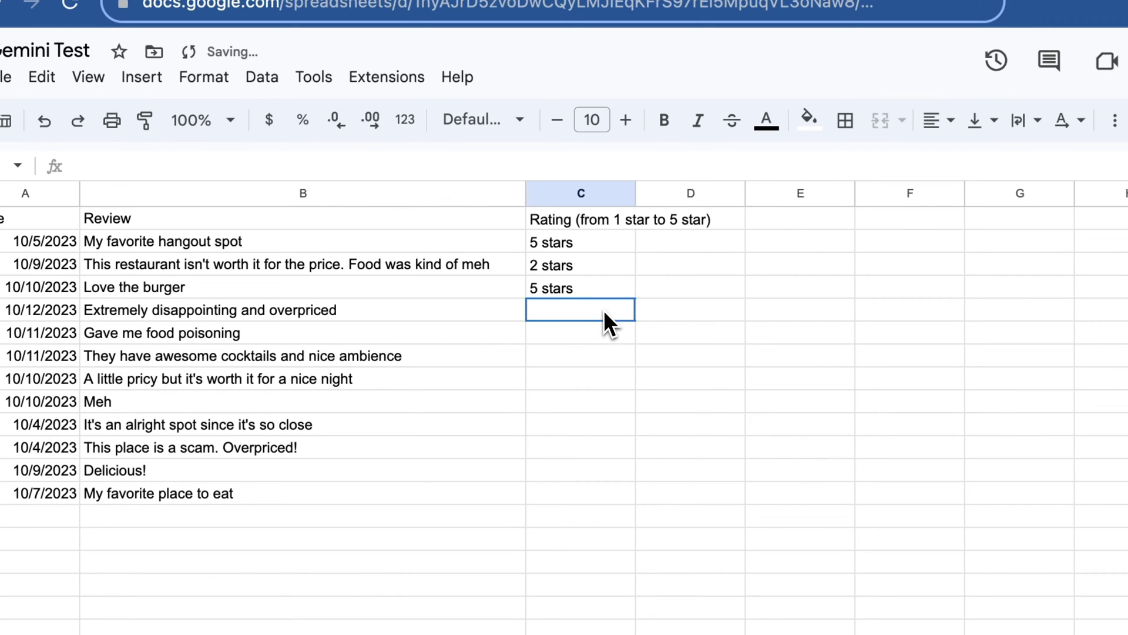
type("1 star")
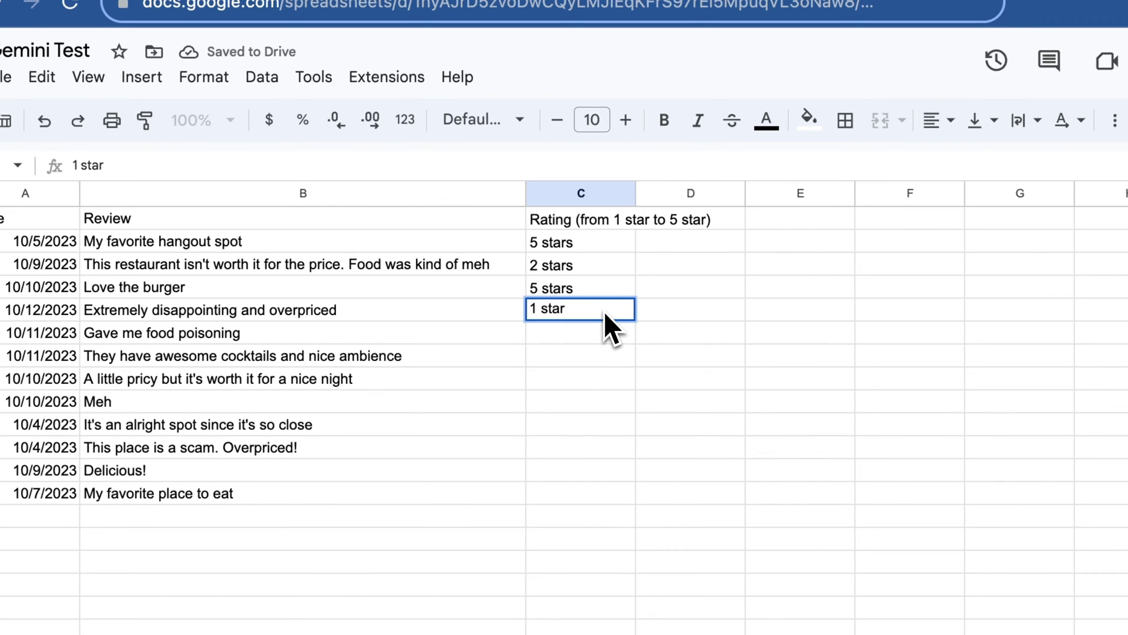
key("Return")
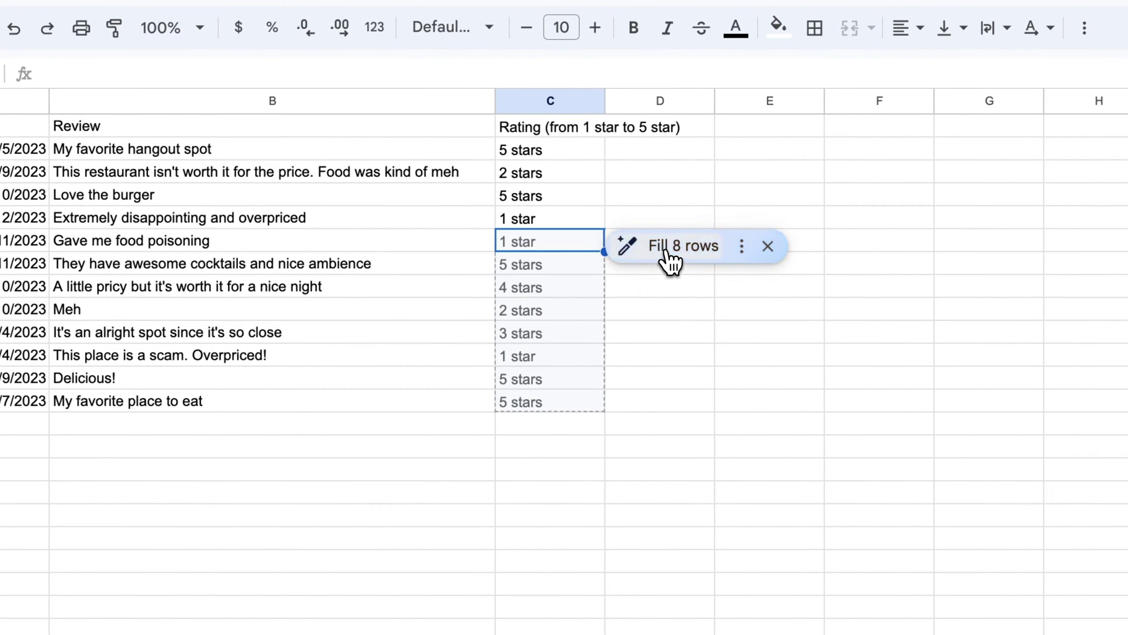
Step: Accept Smart Fill's eight suggested ratings and check the first ones: 1, 5, 4 and 3 stars
left_click(667, 253)
left_click(368, 244)
left_click(551, 246)
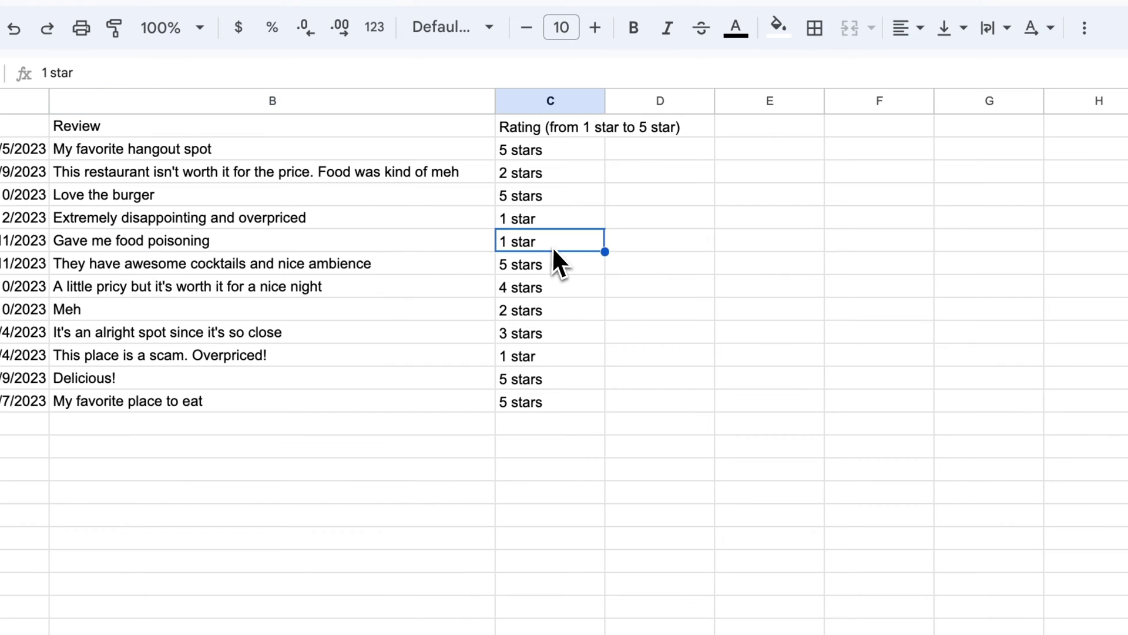
left_click(385, 263)
left_click(572, 270)
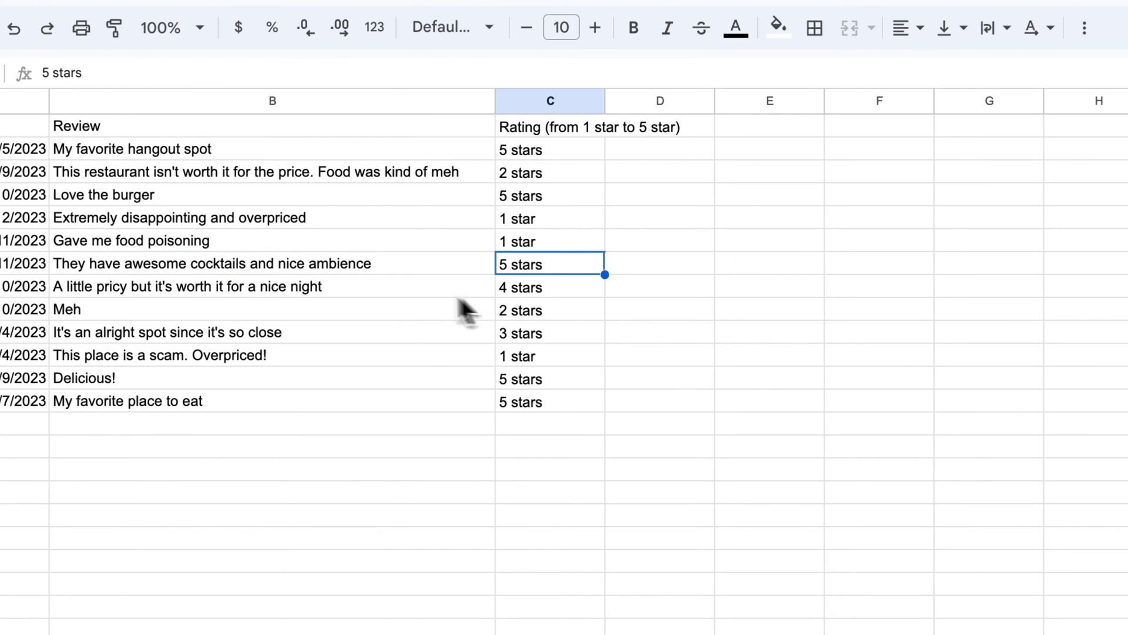
left_click(418, 287)
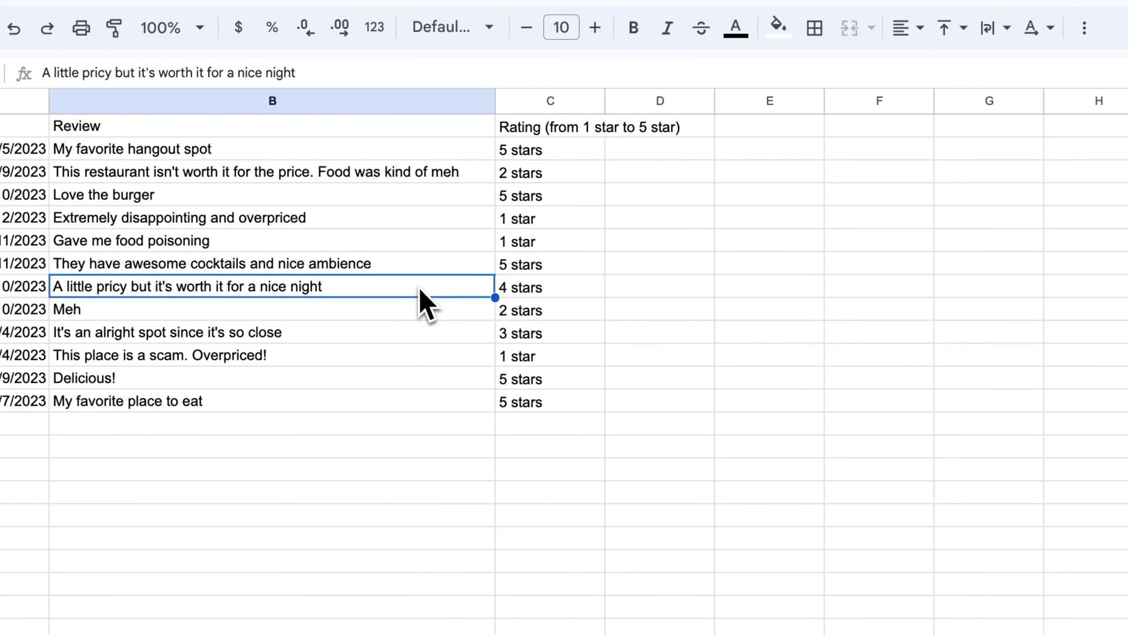
left_click(549, 291)
left_click(406, 337)
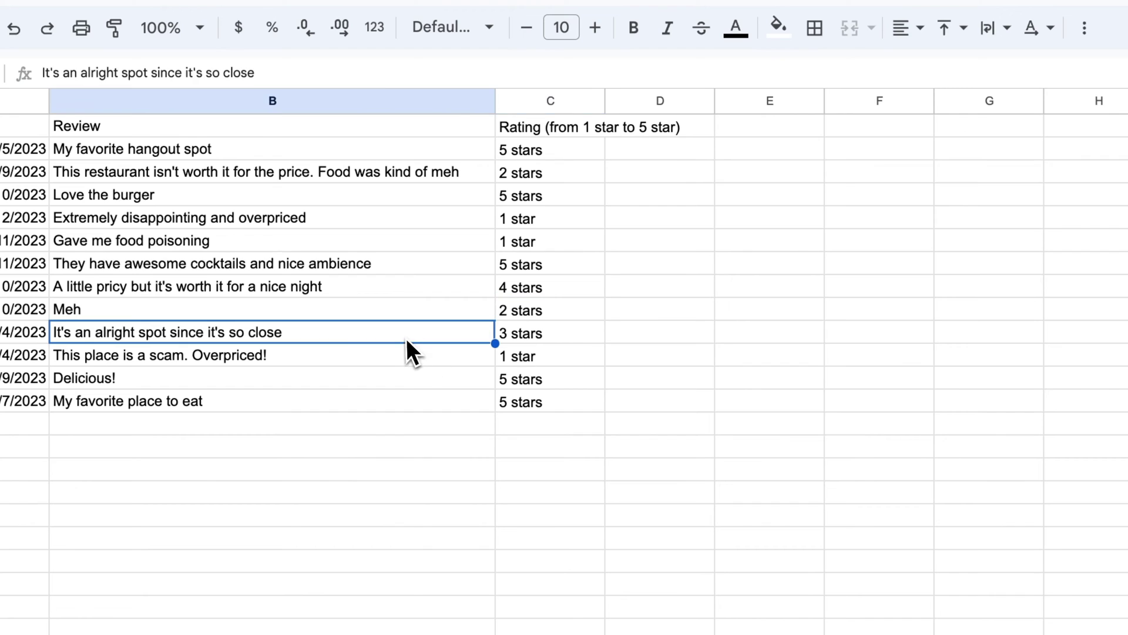
left_click(516, 334)
Step: Check the remaining filled ratings, including the scam review's 1 star and Meh's 2 stars
left_click(440, 341)
left_click_drag(432, 348, 545, 354)
left_click(544, 354)
left_click_drag(458, 380, 513, 379)
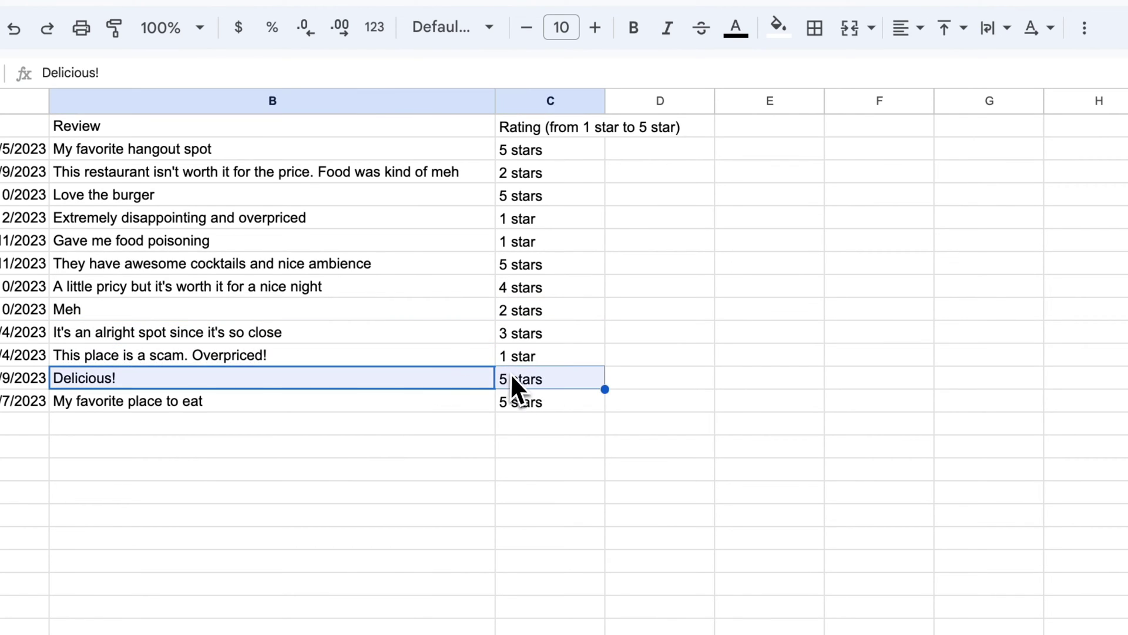
left_click_drag(446, 402, 523, 402)
left_click(545, 314)
left_click_drag(548, 154, 358, 394)
left_click(358, 395)
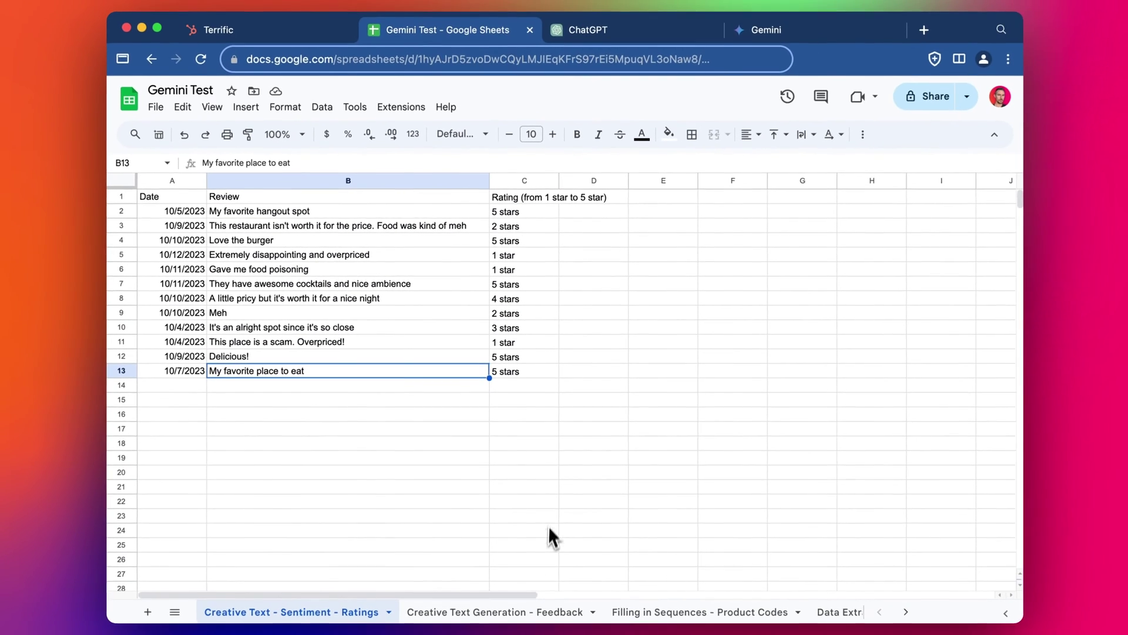
Step: Switch to the Creative Text Generation - Feedback sheet and review the existing taglines
left_click(539, 611)
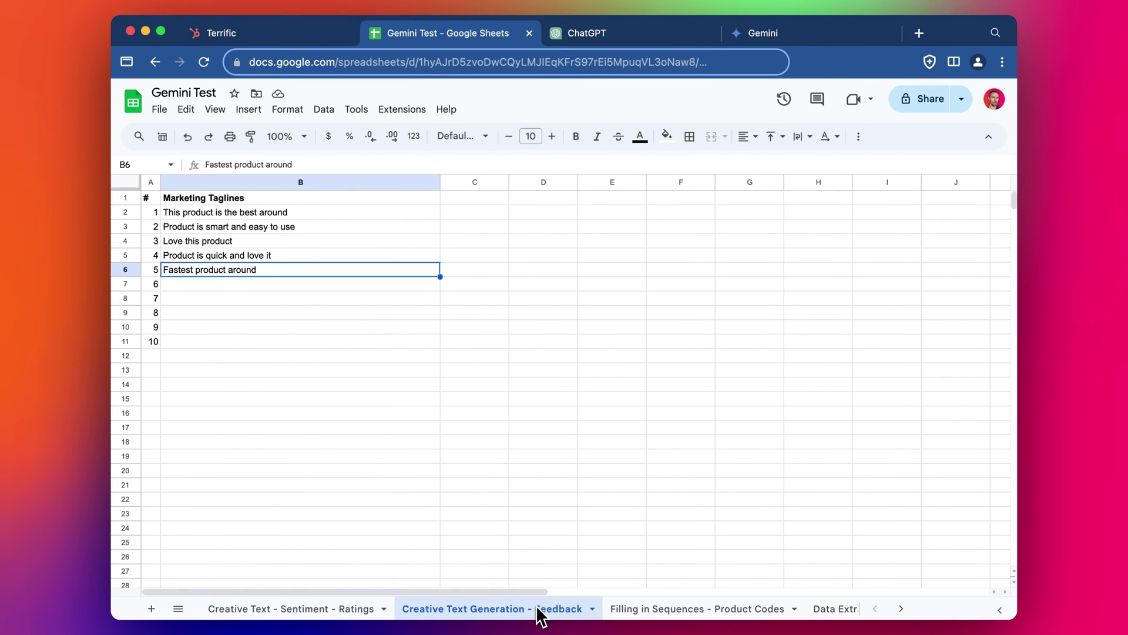
left_click(415, 283)
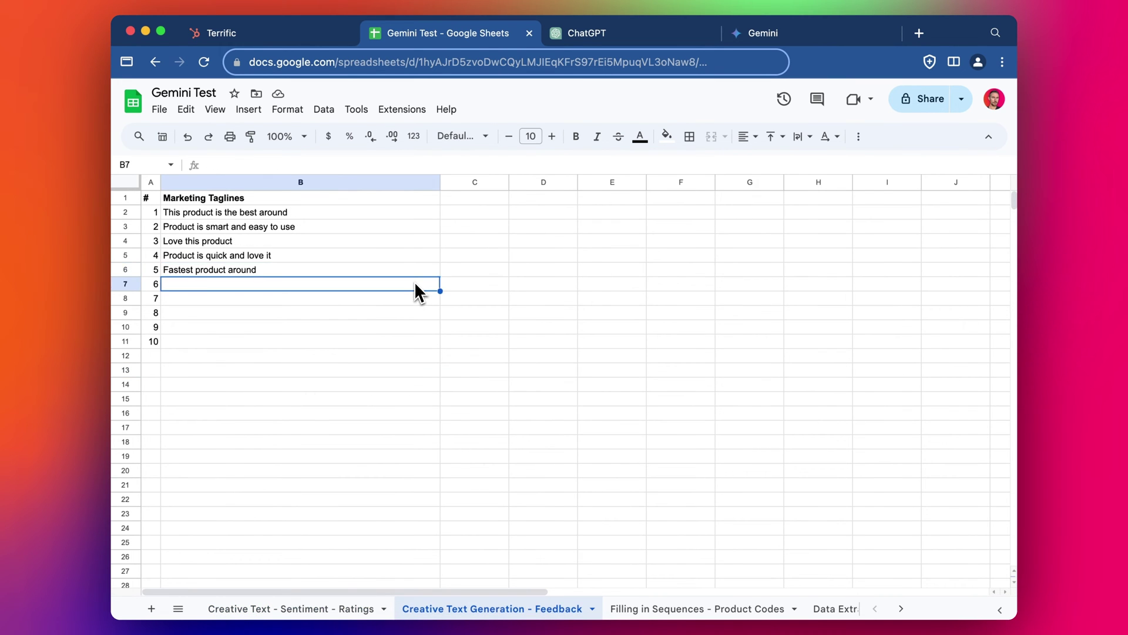
left_click(413, 216)
left_click(418, 254)
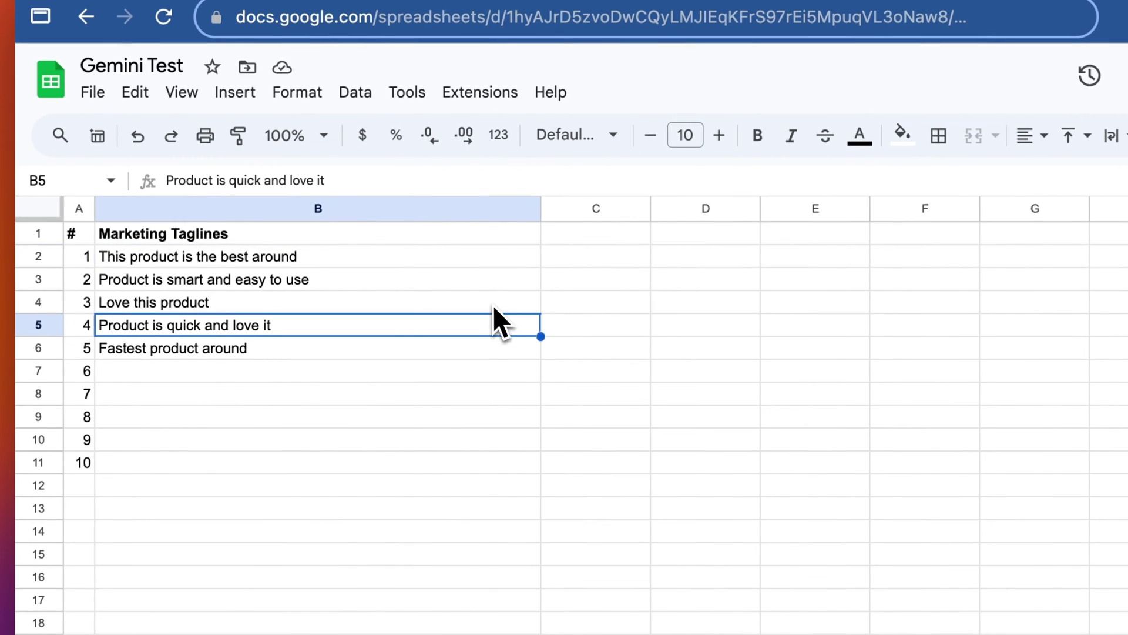
left_click(479, 280)
left_click(420, 348)
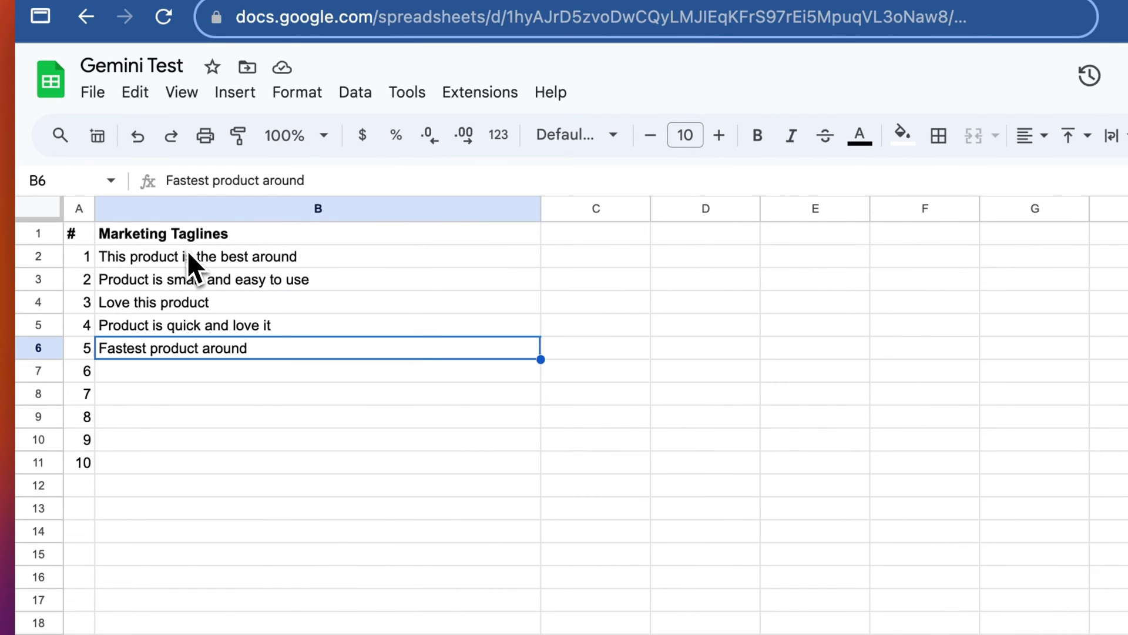
left_click_drag(188, 260, 187, 337)
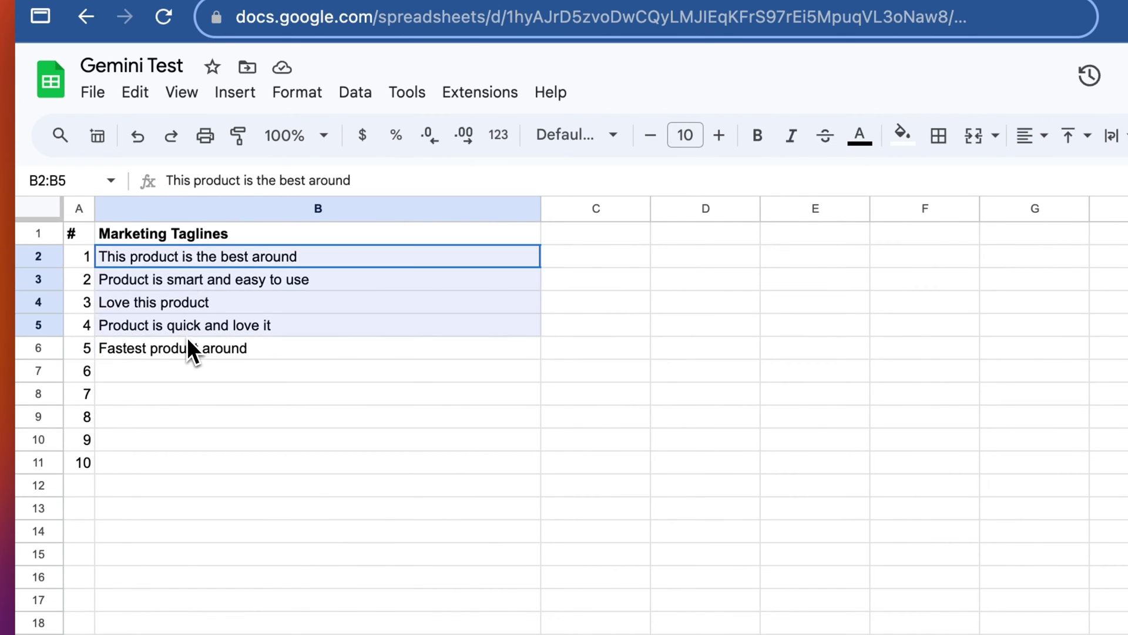
left_click(186, 348)
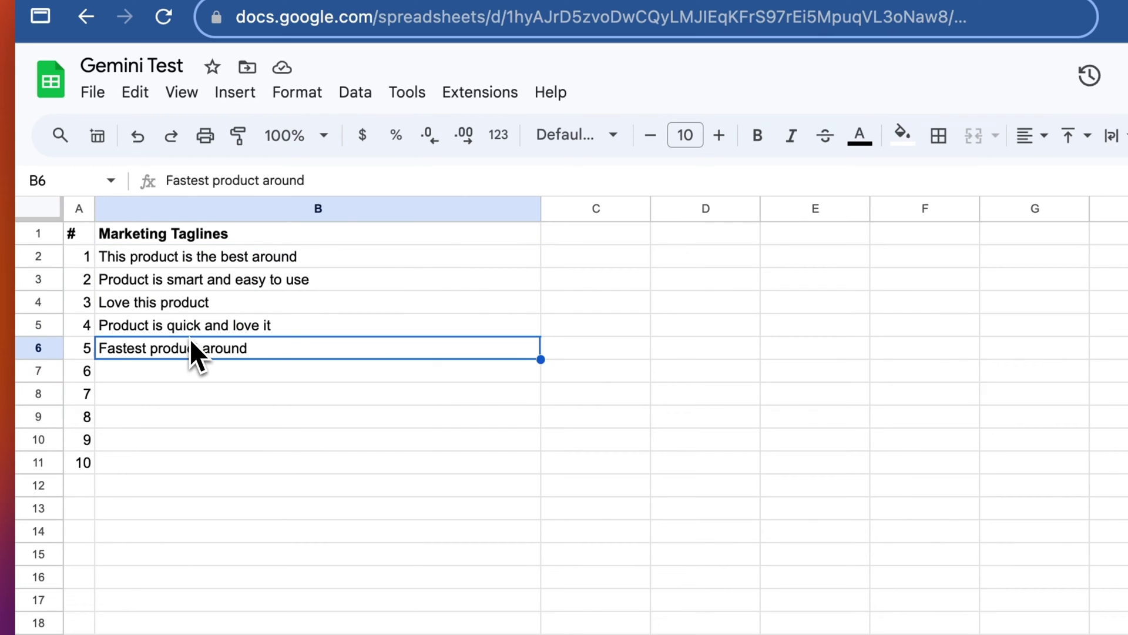
Step: Add the taglines 'Product is amazing and fast' and 'Other' below the list
left_click(210, 374)
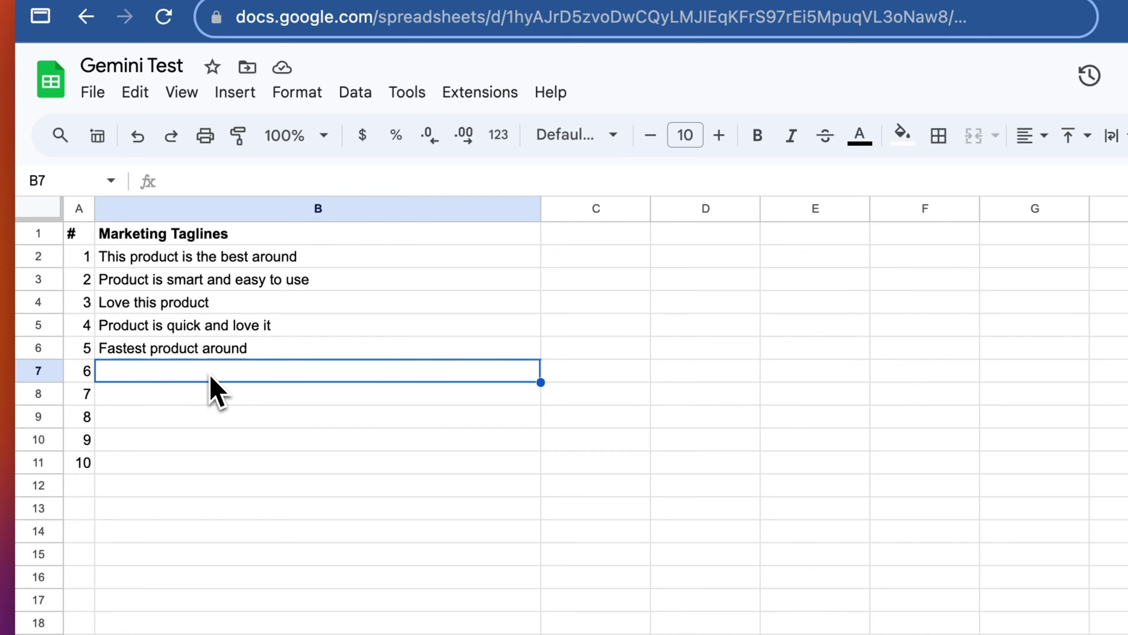
type("Produc")
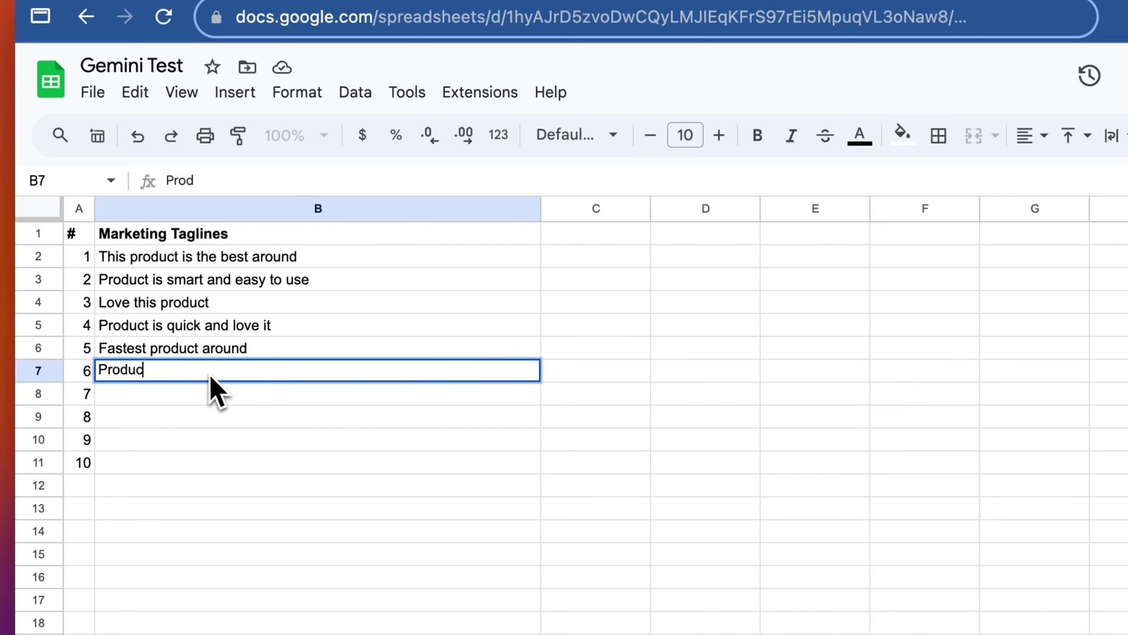
type("t is amazing and fast")
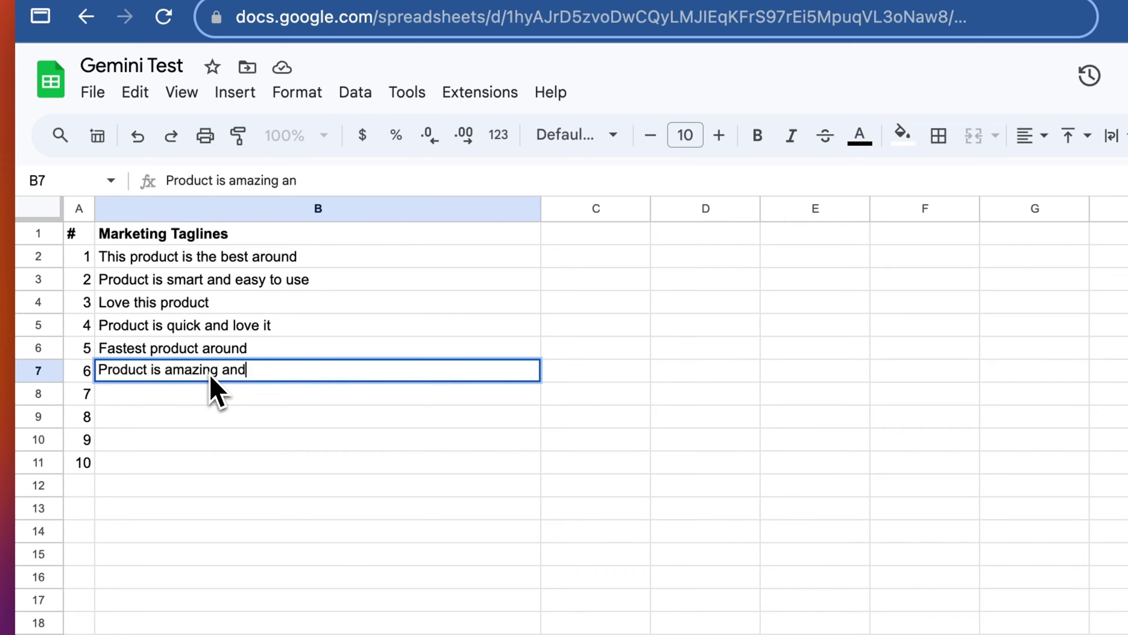
key("Return")
type("Other")
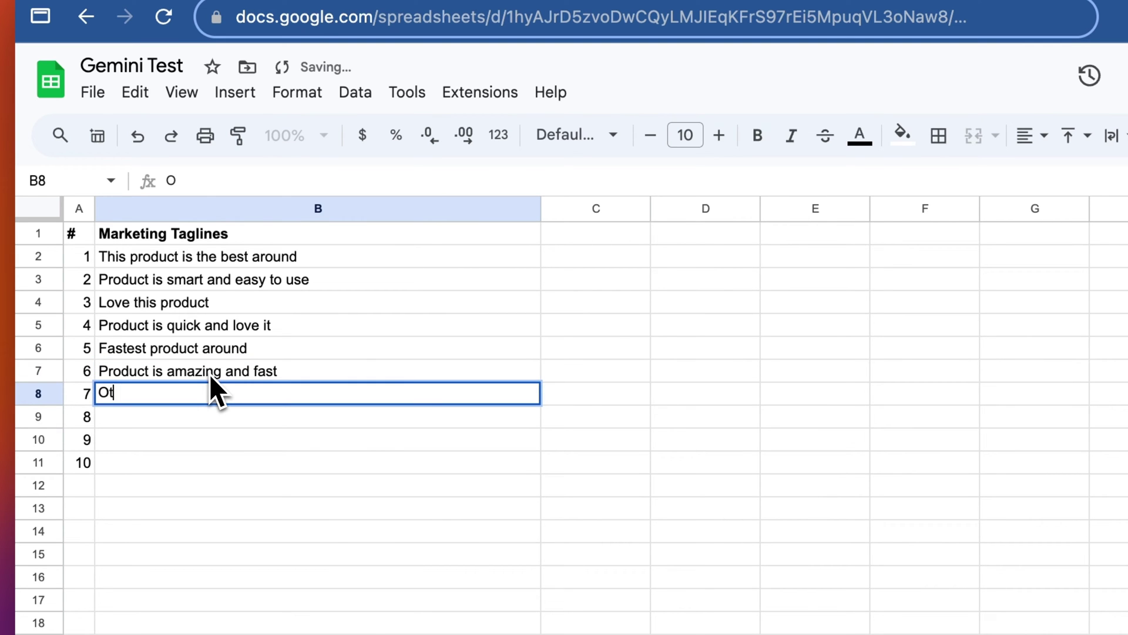
Step: Review the updated taglines column and move to the Filling in Sequences - Product Codes sheet
left_click_drag(216, 346, 216, 507)
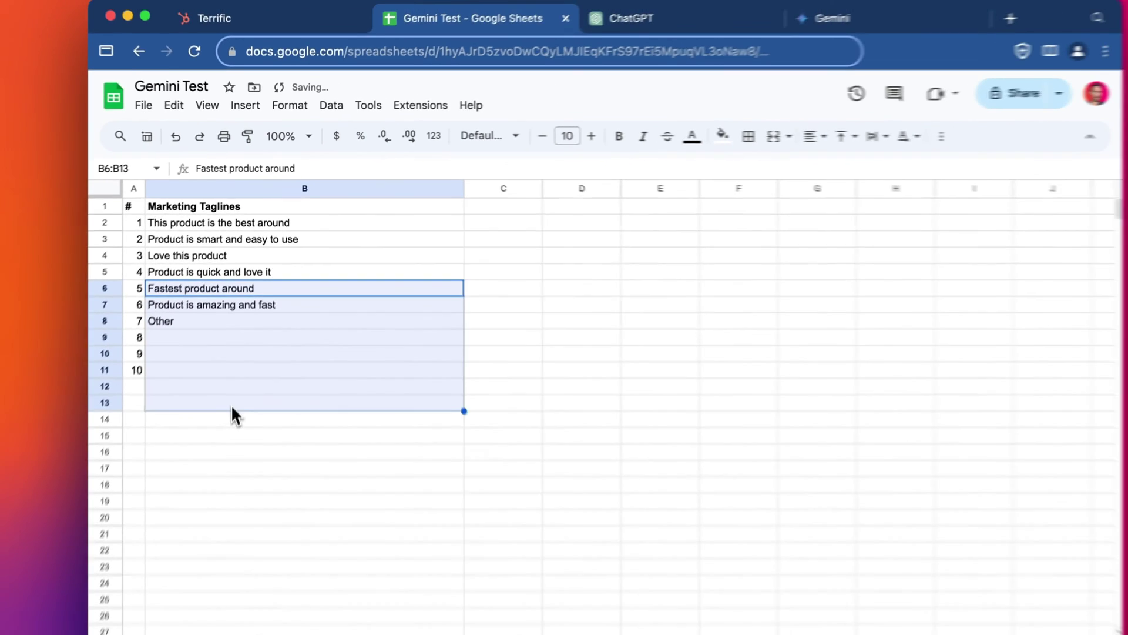
left_click(265, 353)
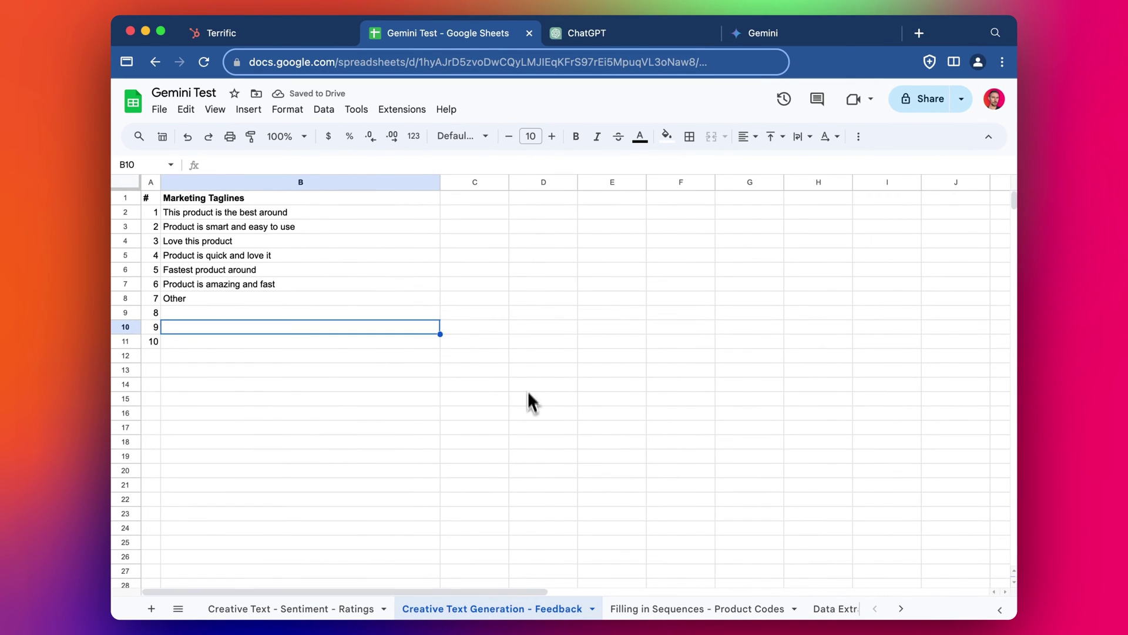
left_click(438, 284)
left_click(240, 183)
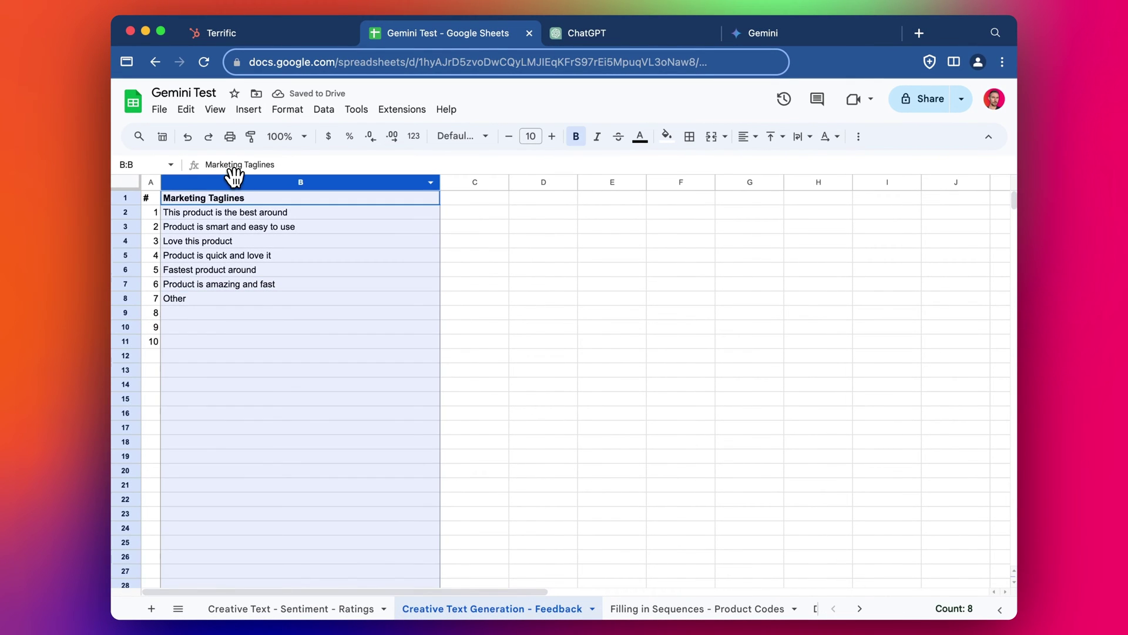
left_click(661, 609)
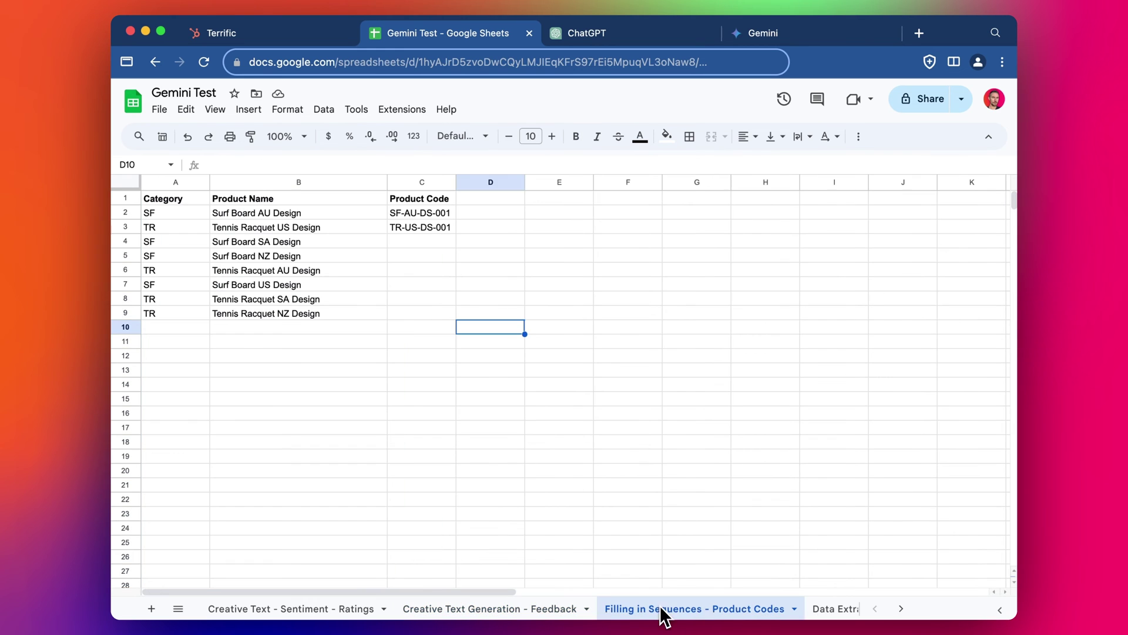
Step: Examine the product names, categories and example codes SF-AU-DS-001 in the product table
left_click(420, 301)
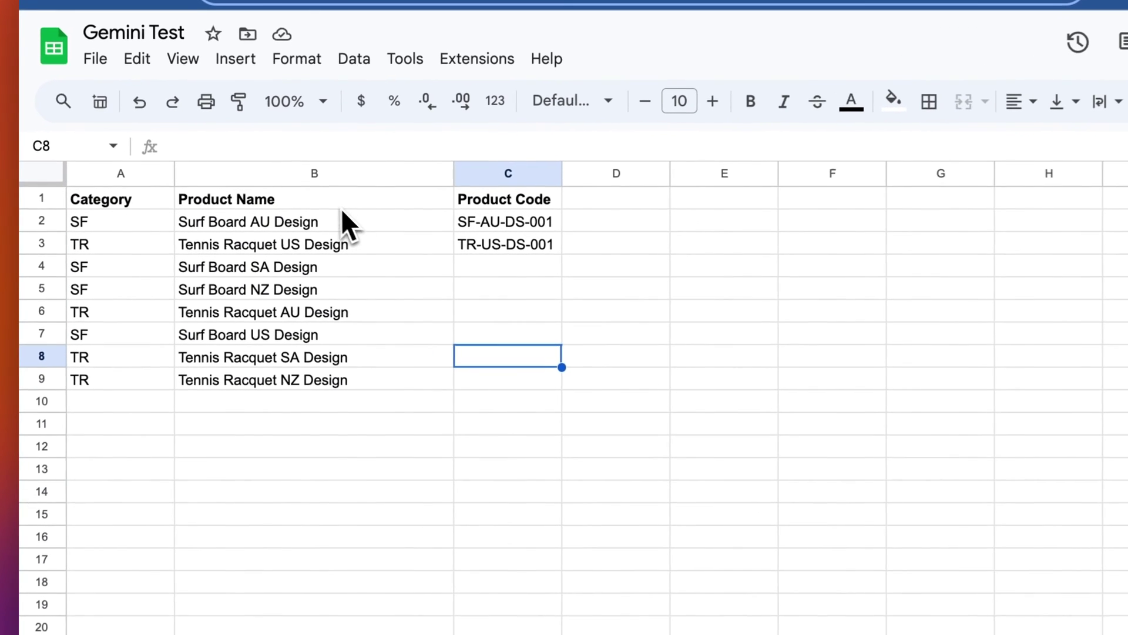
left_click(385, 225)
left_click(466, 230)
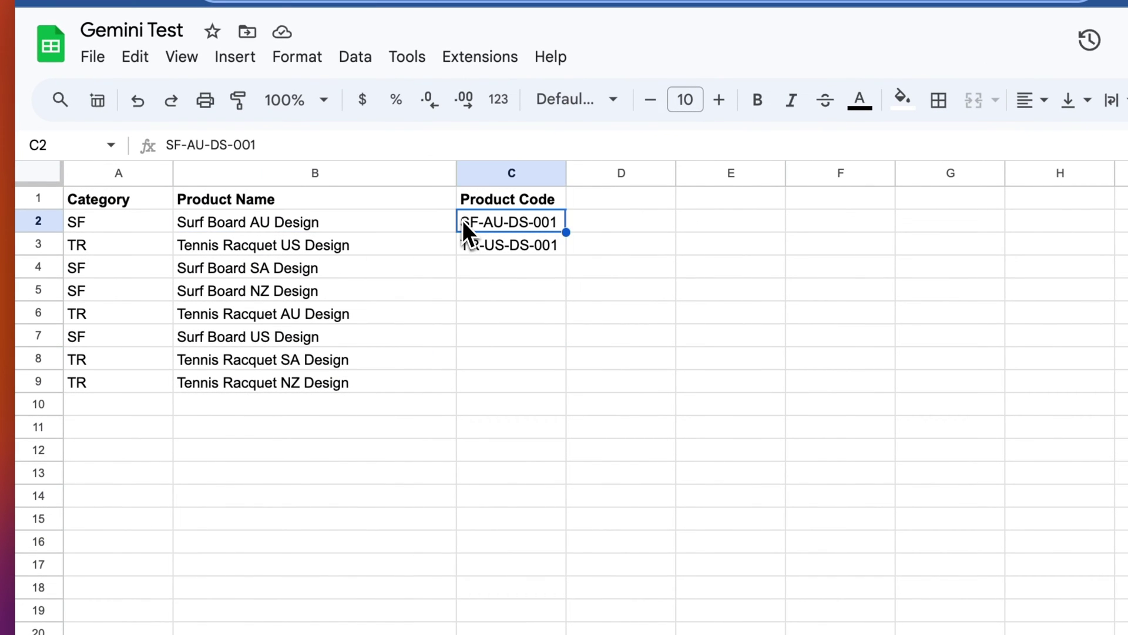
left_click_drag(265, 224, 245, 388)
left_click_drag(103, 226, 97, 312)
left_click_drag(97, 267, 93, 379)
left_click(364, 270)
left_click_drag(521, 229, 511, 245)
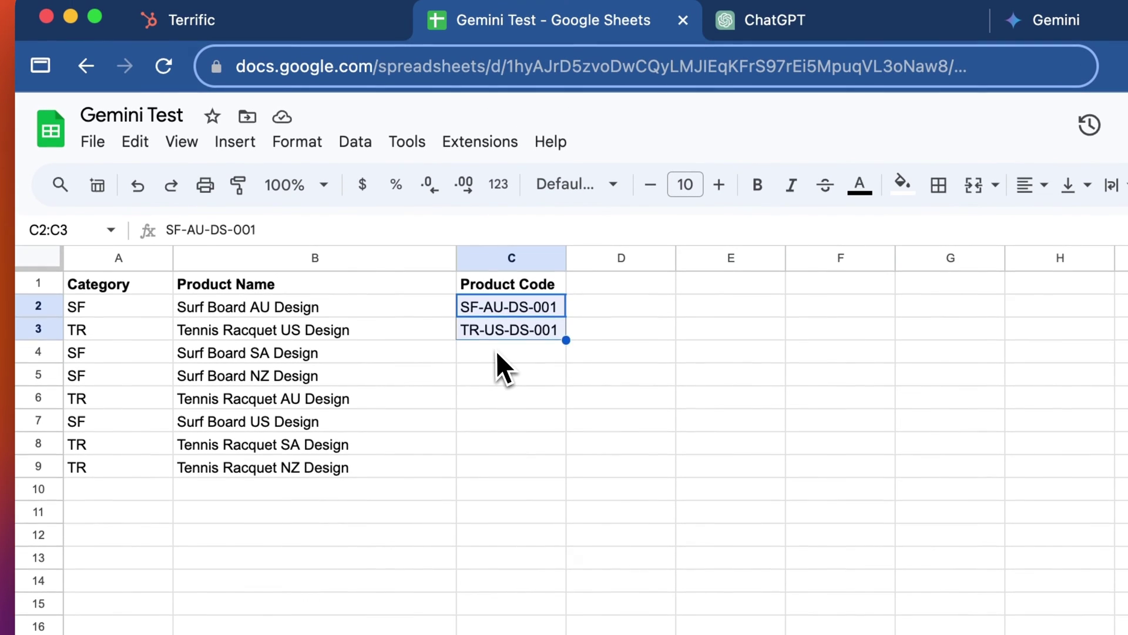
Step: Enter SF-SA-DS-001 in C4 and accept Smart Fill's codes for the remaining rows
left_click(496, 351)
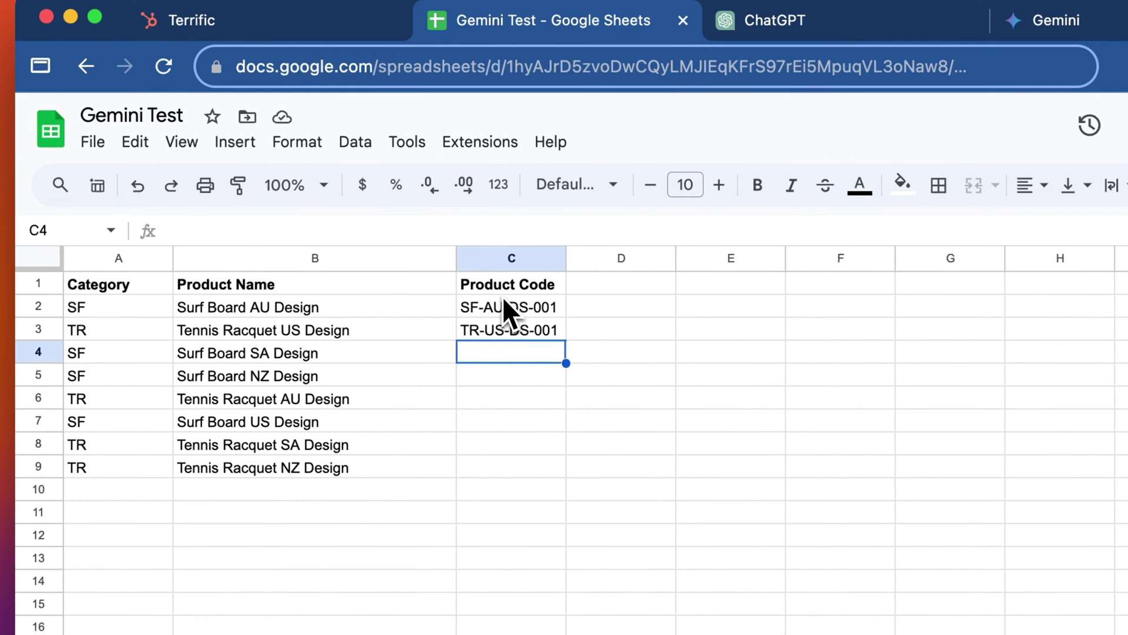
type("SF")
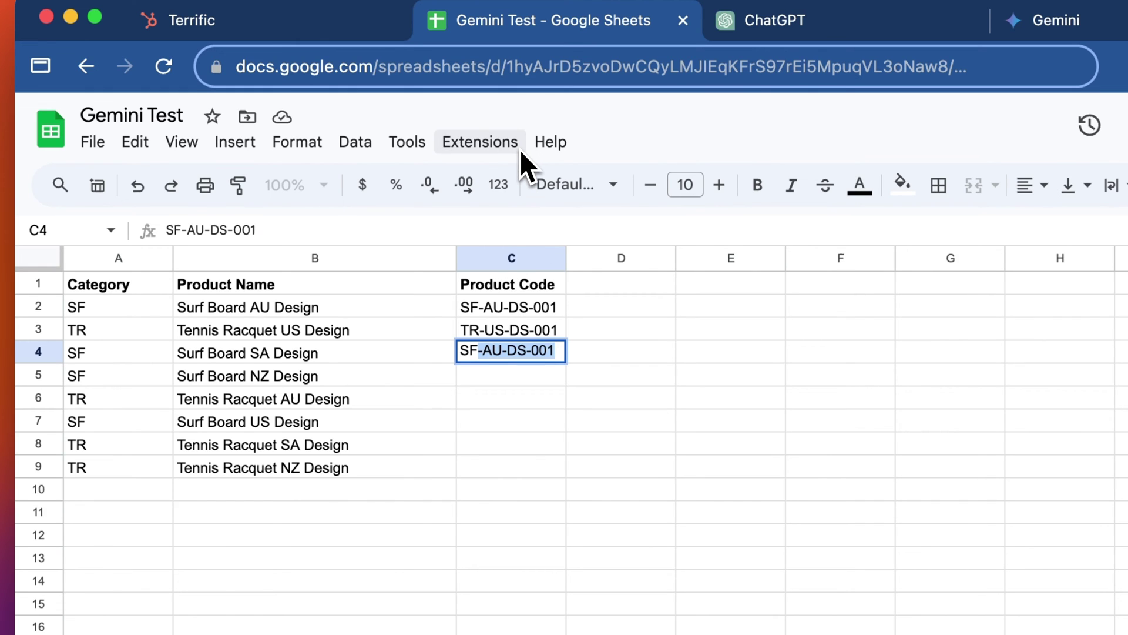
type("-SA-DS-001")
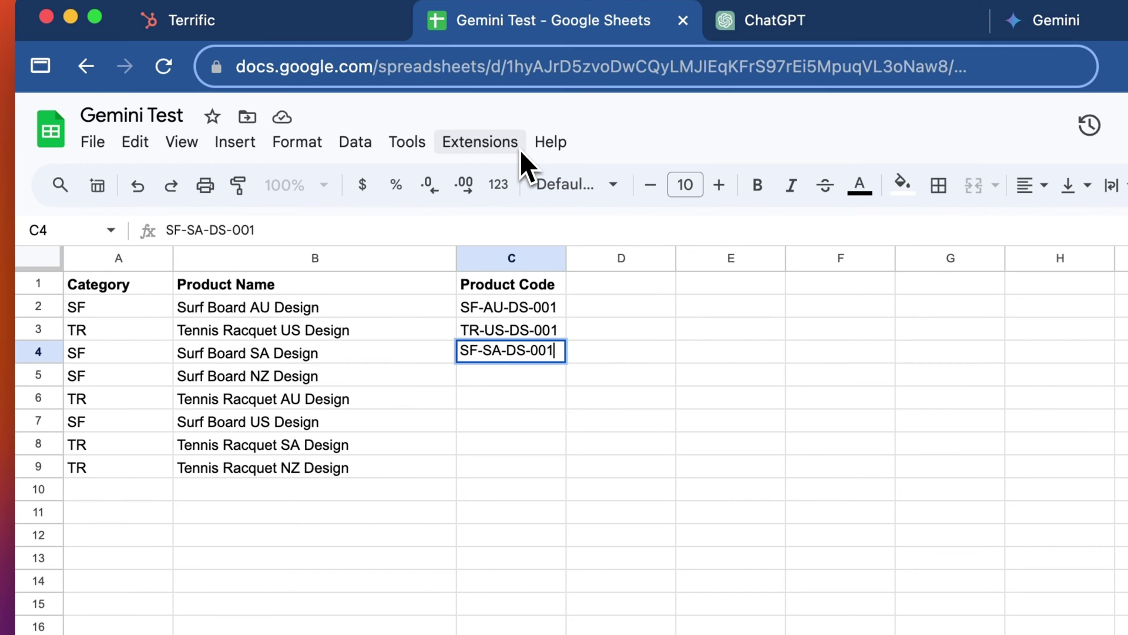
key("Return")
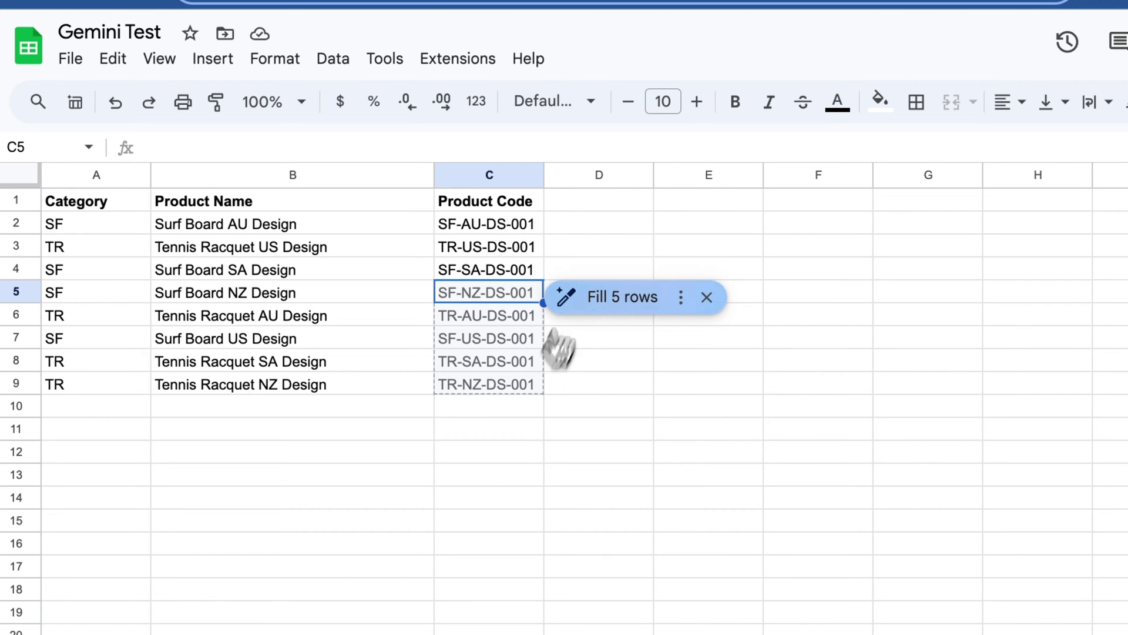
left_click(611, 299)
Step: Review the completed product codes and switch to the Data Extraction - Phone Numbers sheet
left_click_drag(484, 223, 478, 369)
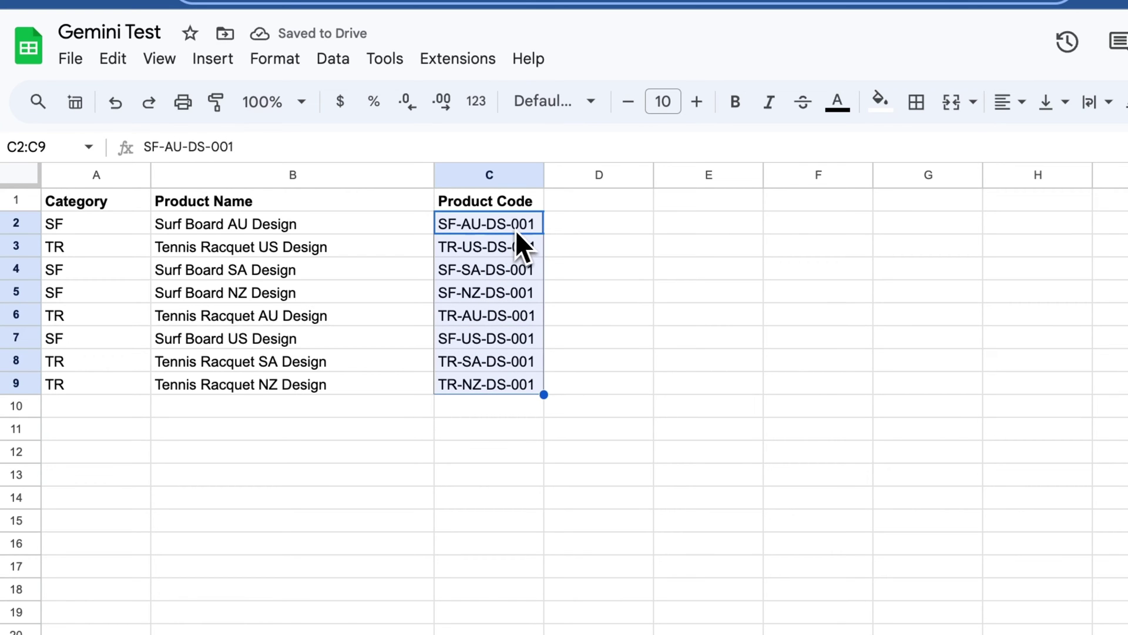
left_click(550, 292)
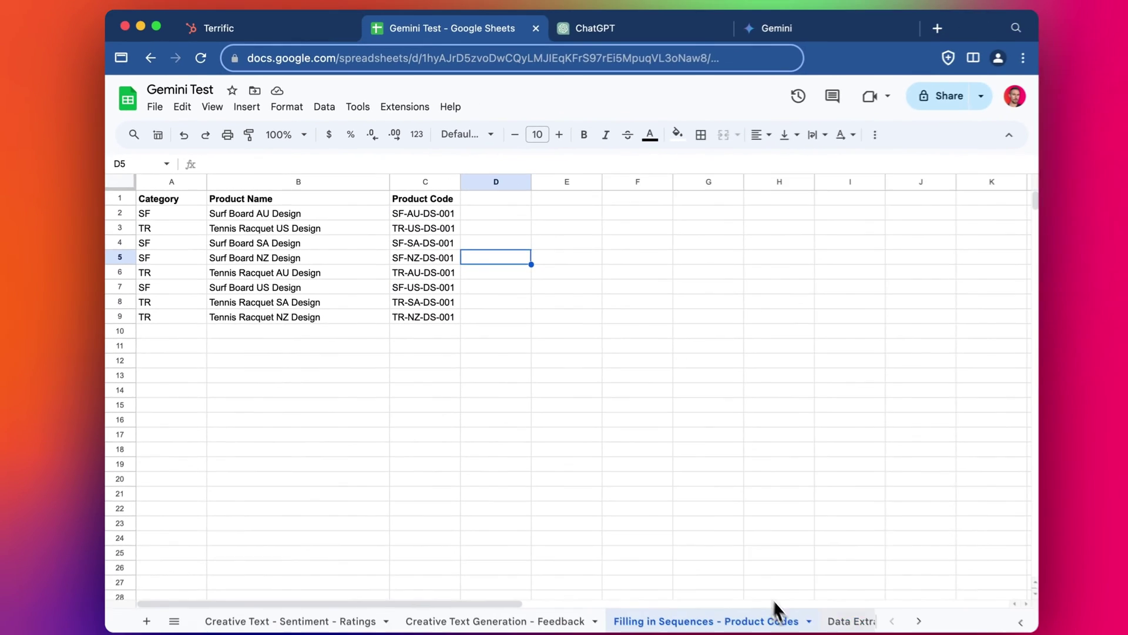
left_click(834, 618)
left_click(385, 287)
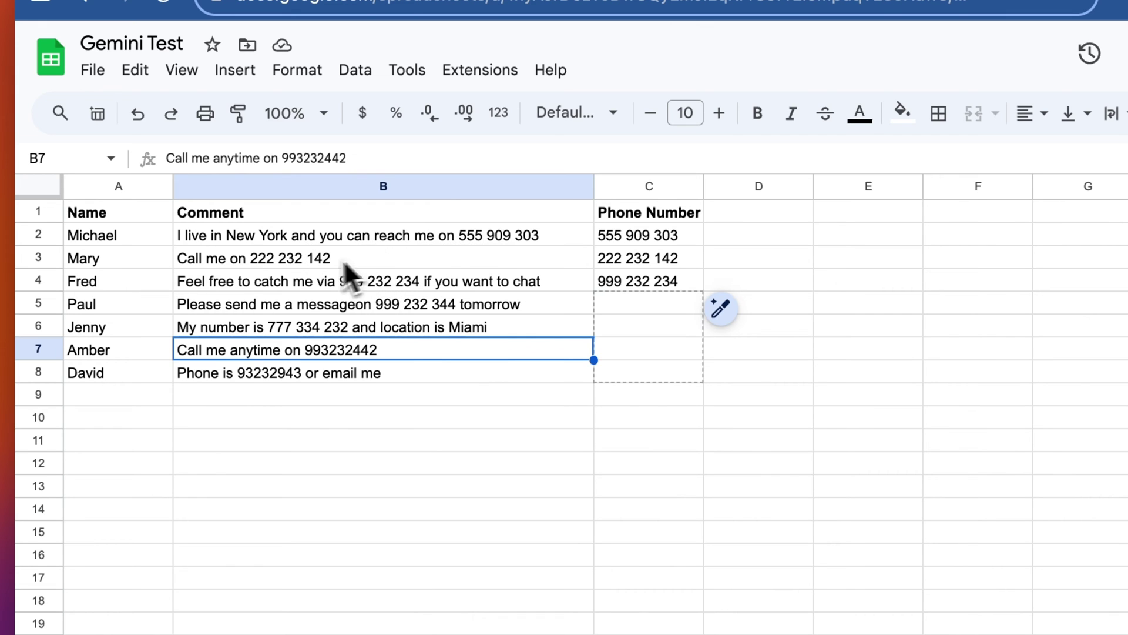
Step: Read through the comments in B2:B8 that contain phone numbers
left_click(316, 264)
left_click(323, 278)
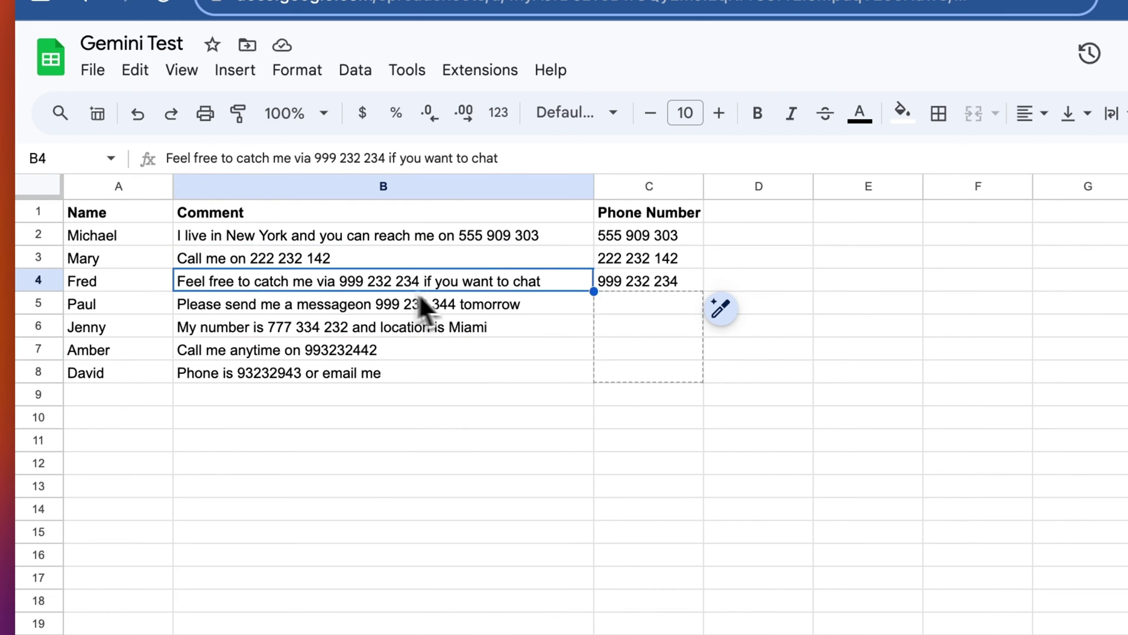
left_click(419, 309)
left_click(397, 328)
left_click(361, 351)
left_click(348, 374)
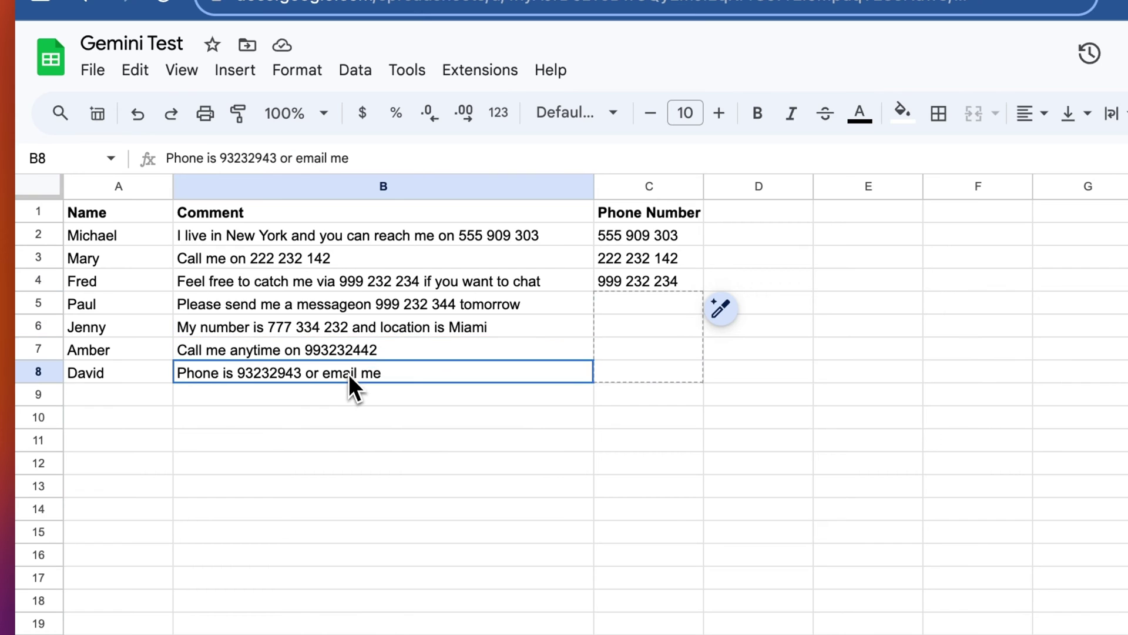
left_click(398, 238)
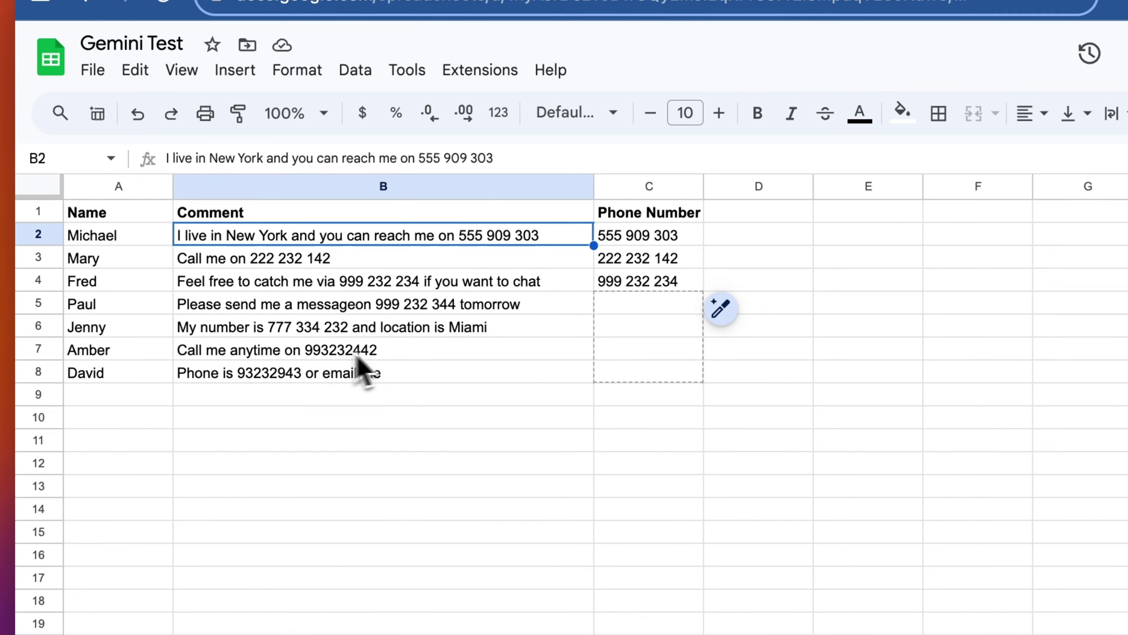
left_click(559, 281)
Step: Re-enter 999 232 234 in C4 and accept Smart Fill's four extracted phone numbers
left_click(638, 283)
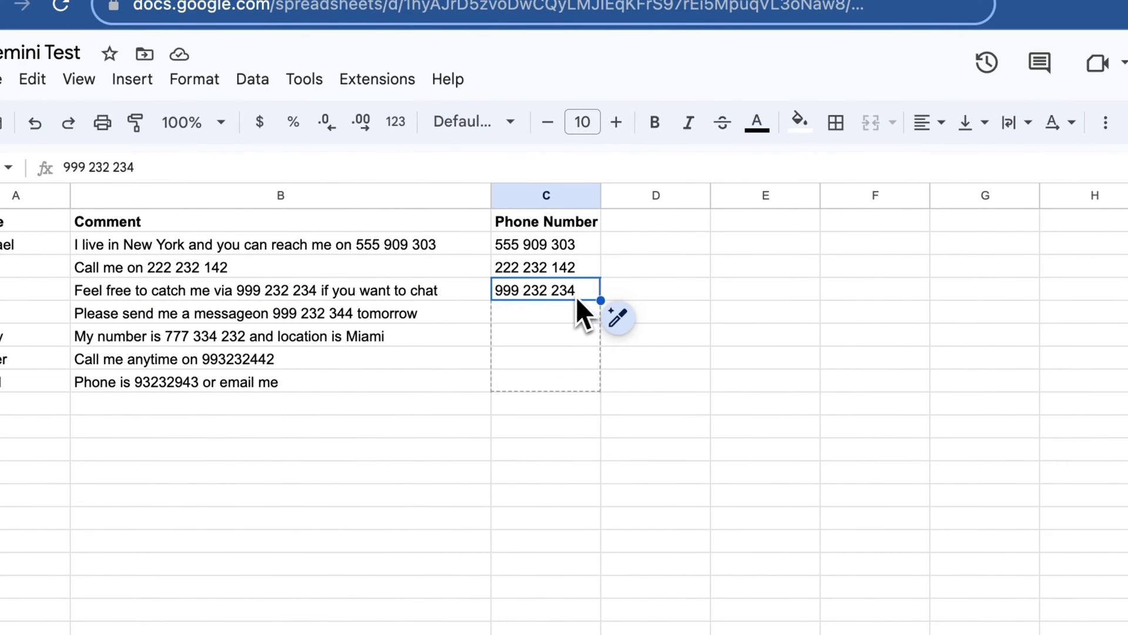
key("Delete")
left_click(607, 292)
left_click(555, 291)
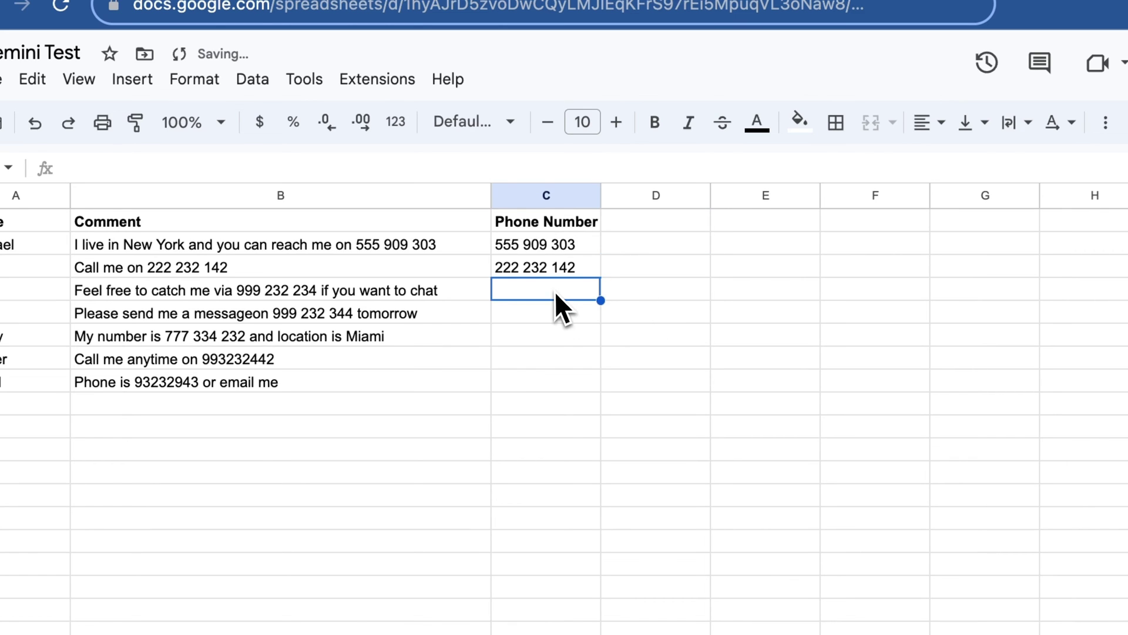
type("99")
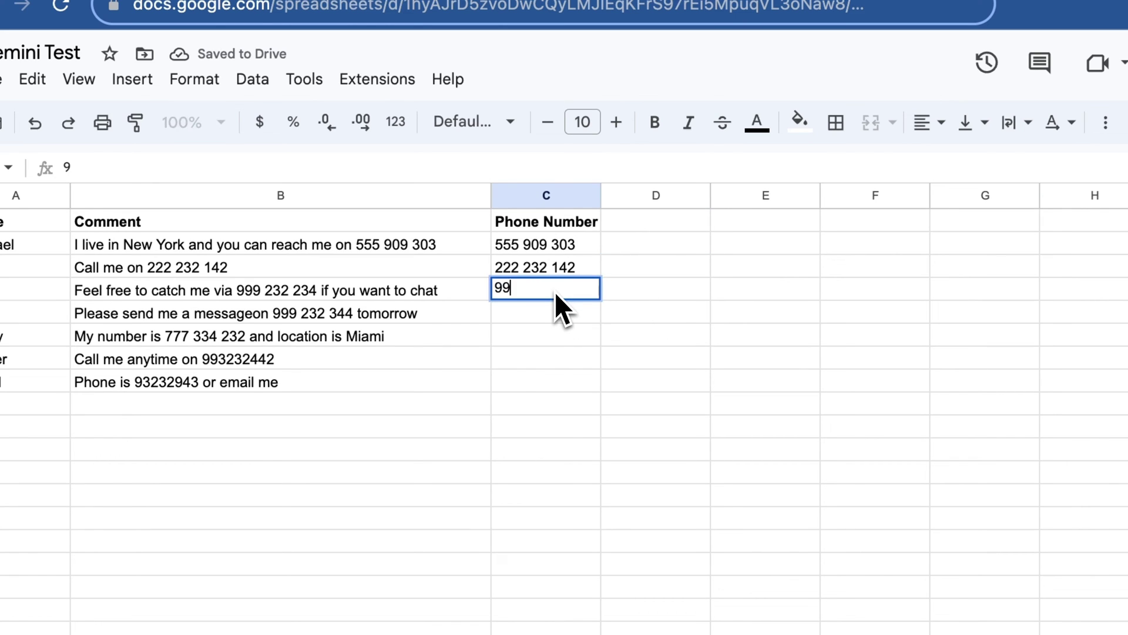
type("9 232 234")
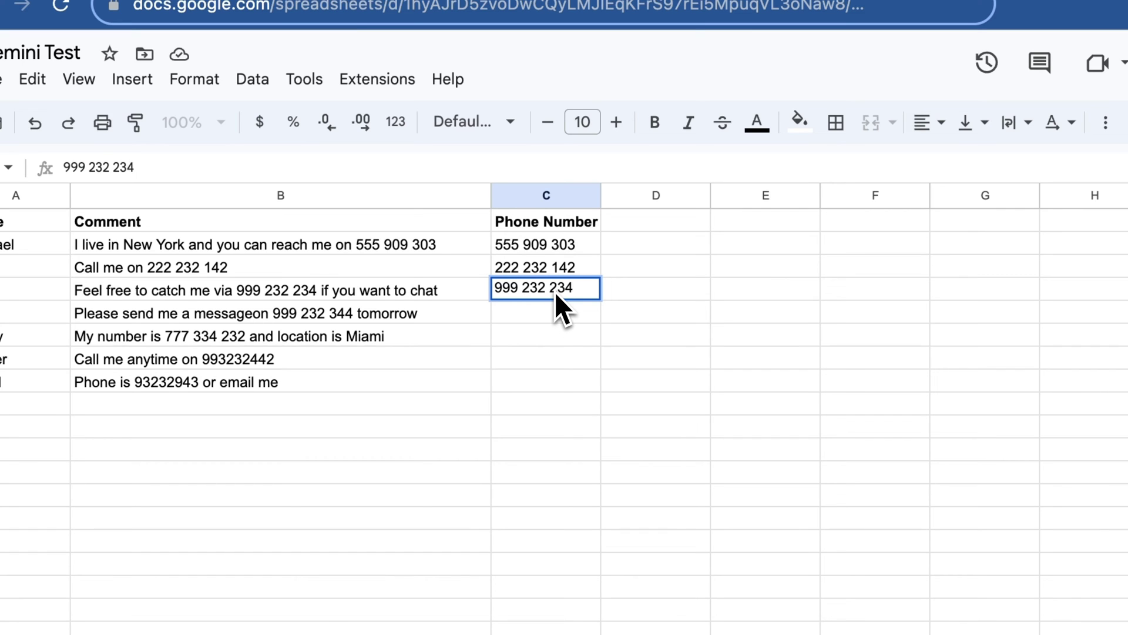
key("Return")
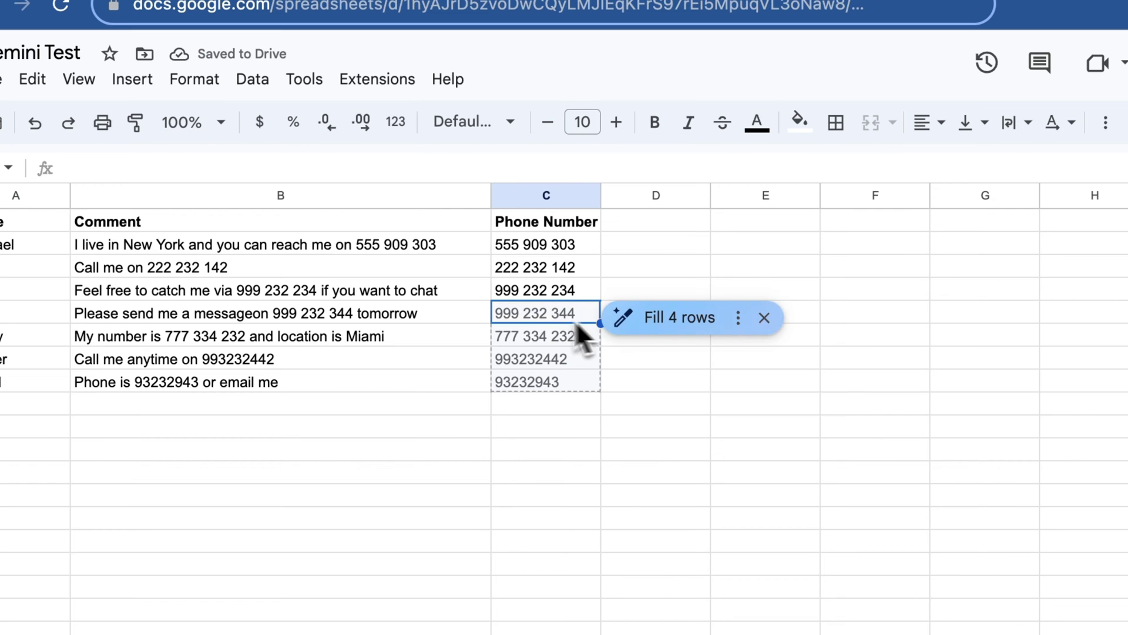
left_click(661, 318)
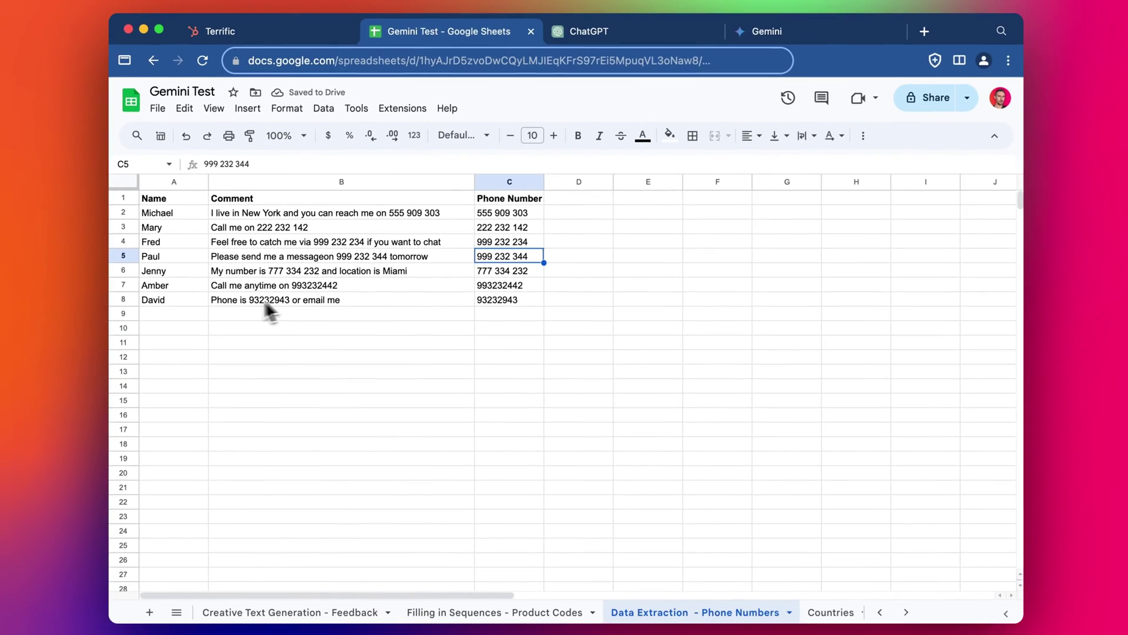
left_click(511, 301)
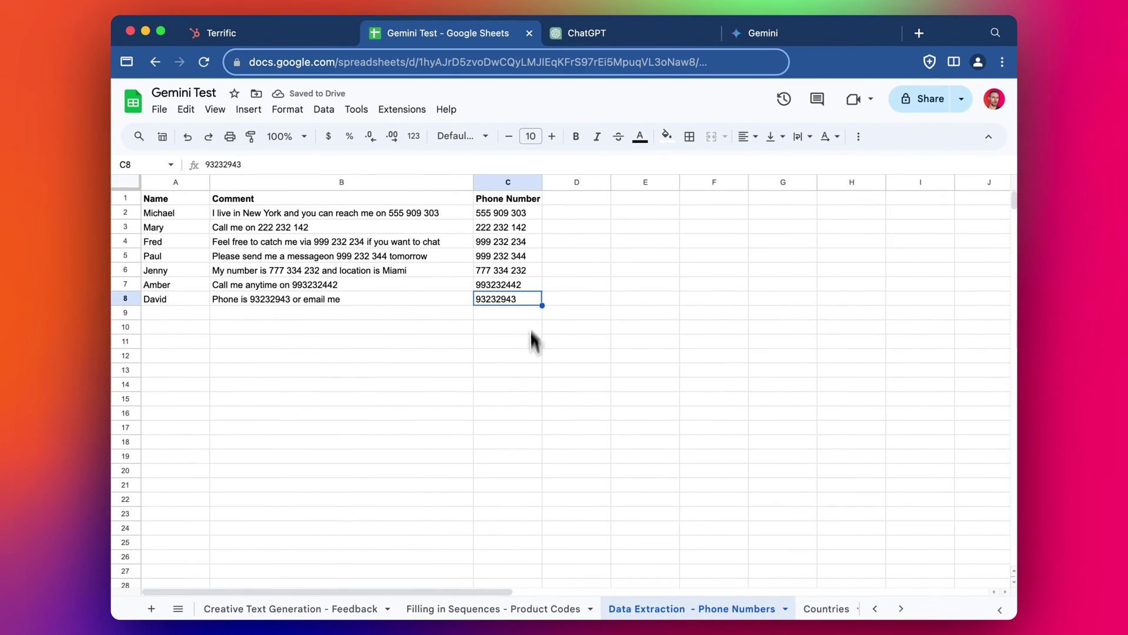
Step: Open the Countries sheet and examine the names, cities and example countries in C2:C3
left_click(529, 371)
left_click(825, 608)
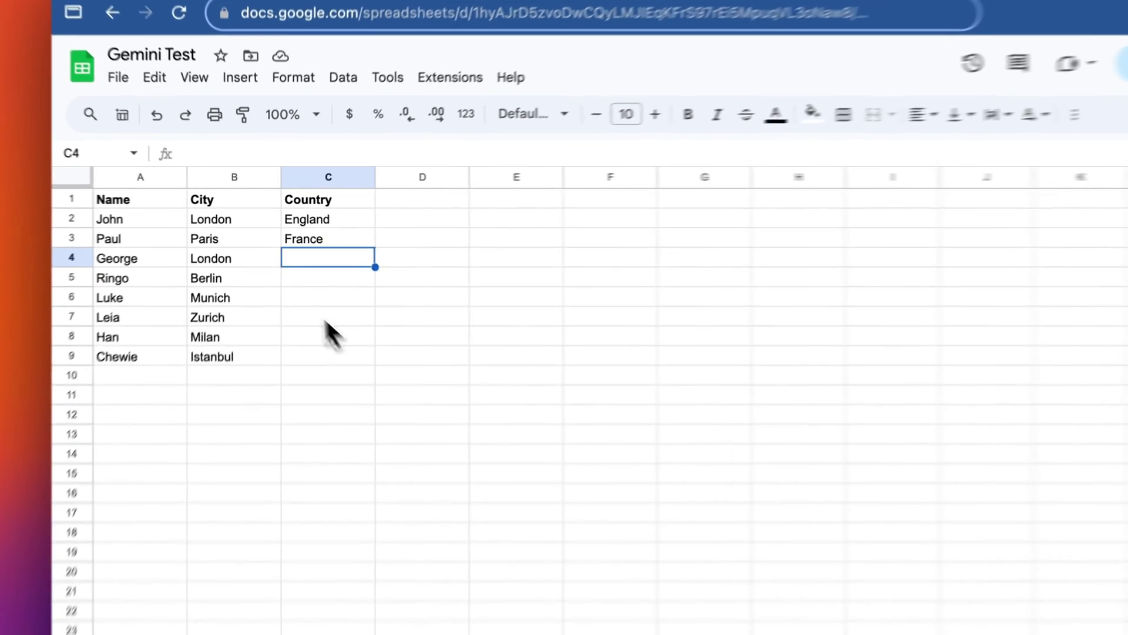
left_click(194, 223)
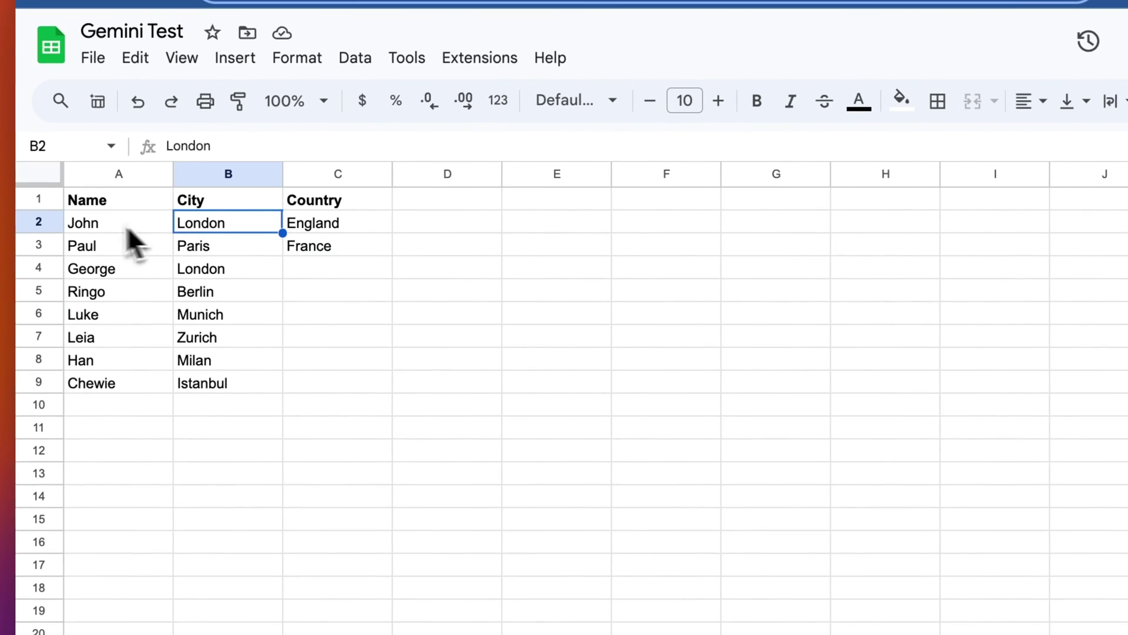
left_click(149, 222)
key("shift+Down")
key("shift+Down")
key("shift+Down")
key("shift+Down")
key("shift+Down")
key("shift+Down")
key("shift+Down")
left_click_drag(229, 224, 239, 411)
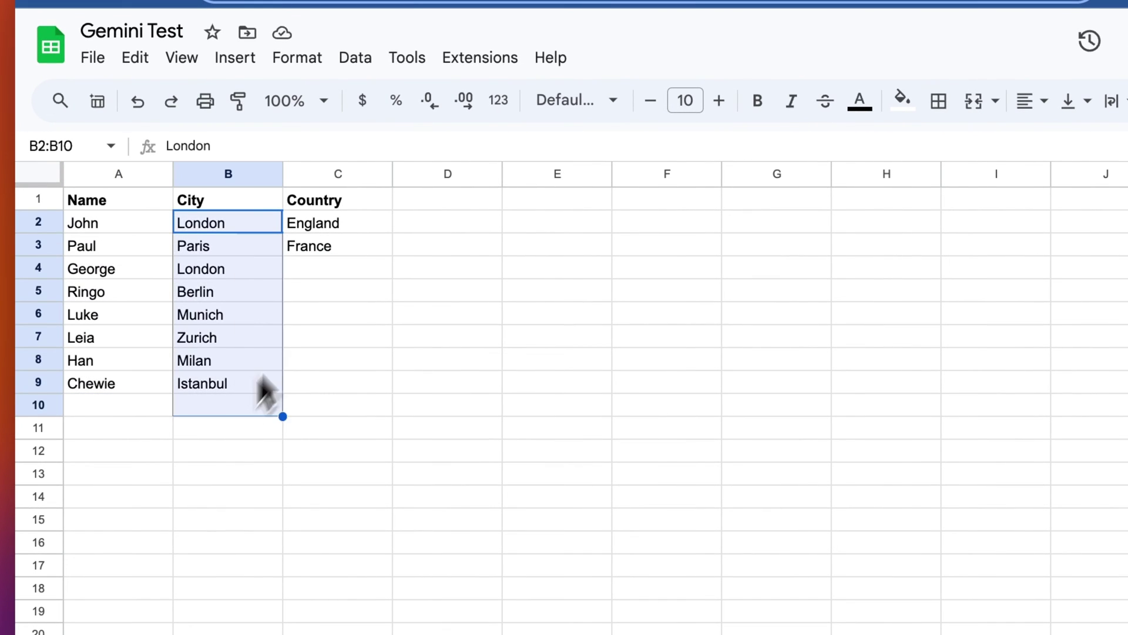
left_click_drag(360, 225, 357, 257)
left_click(348, 268)
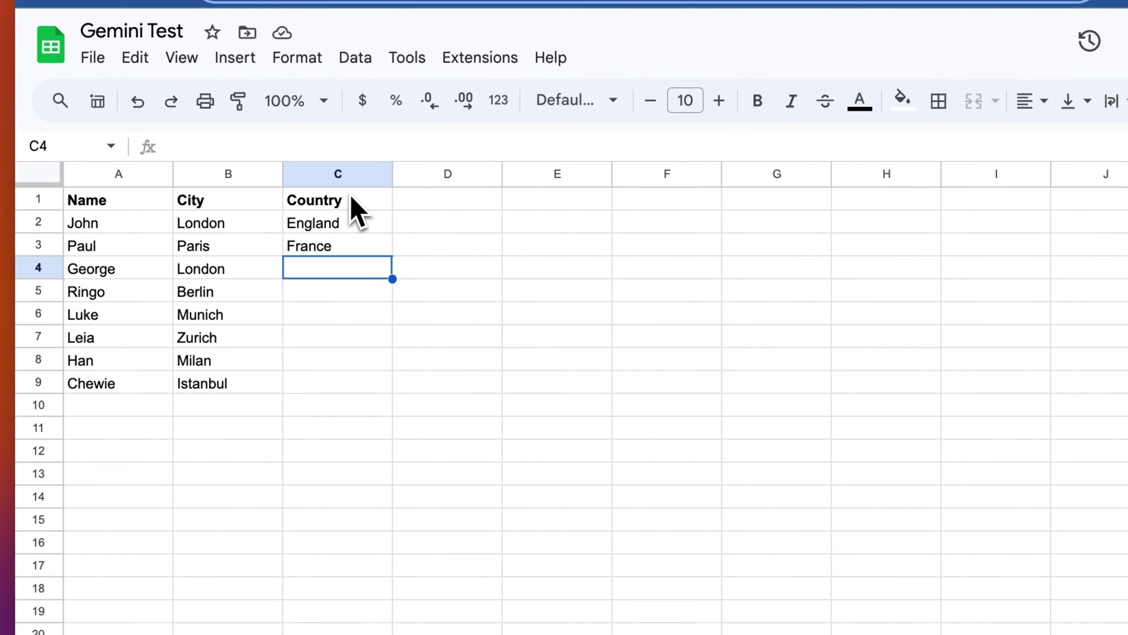
Step: Enter England in C4 and Germany in C5
type("England")
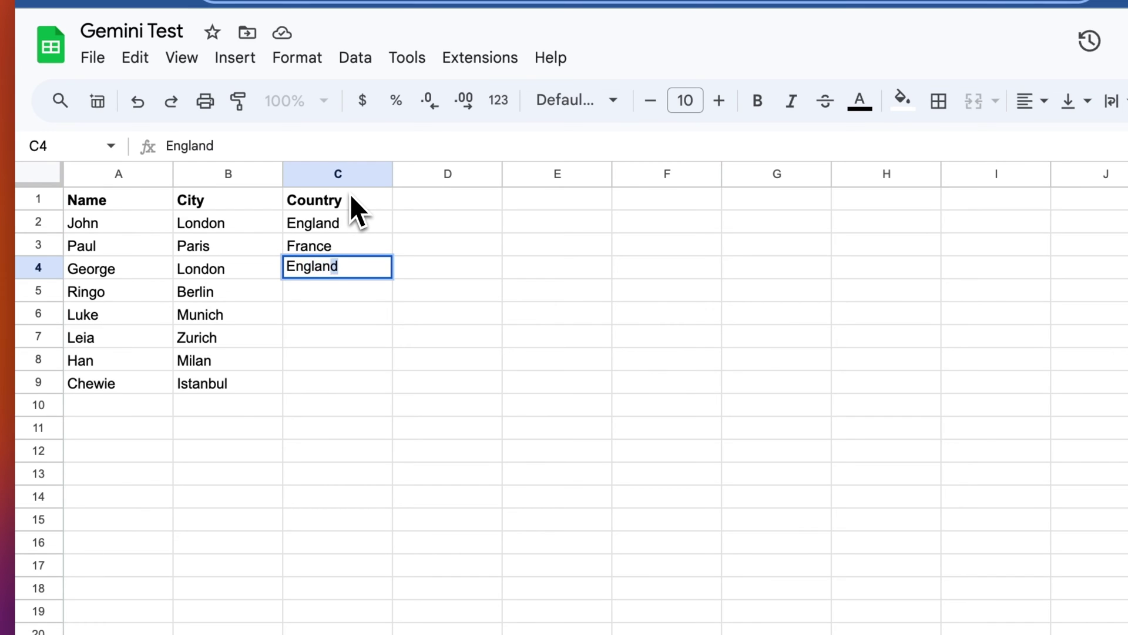
key("Return")
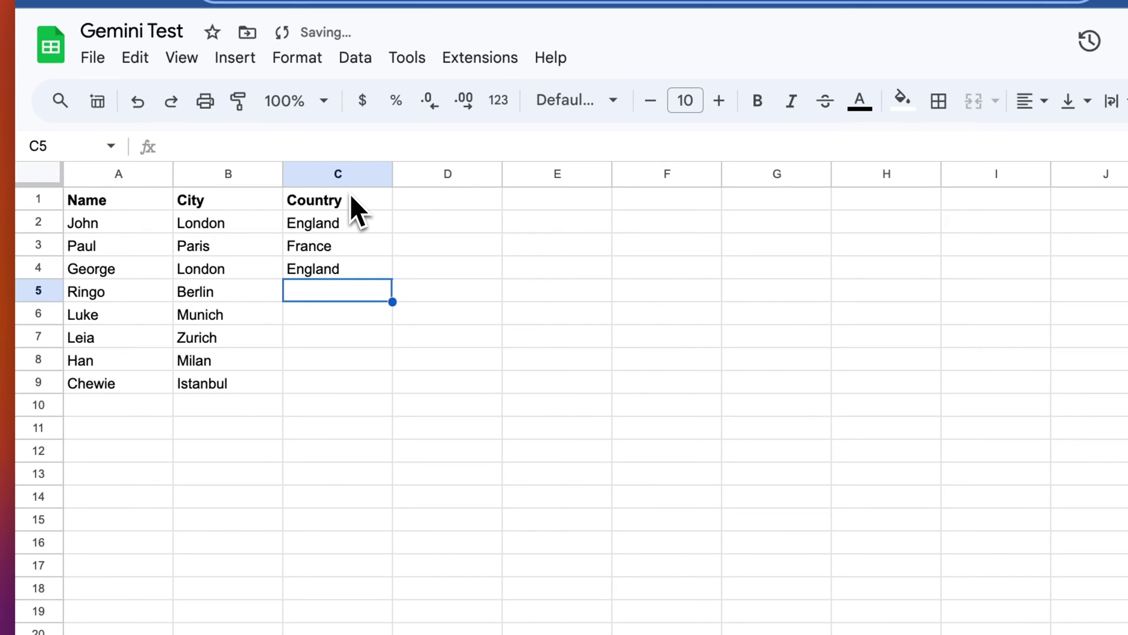
type("Germanmy")
key("BackSpace")
key("BackSpace")
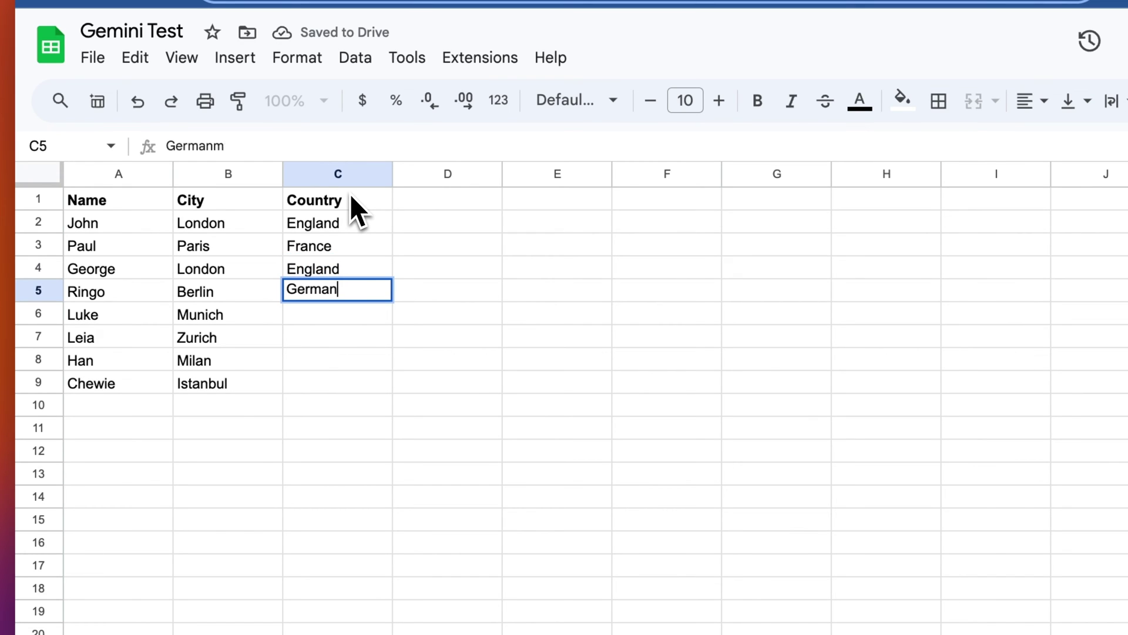
type("y")
key("Return")
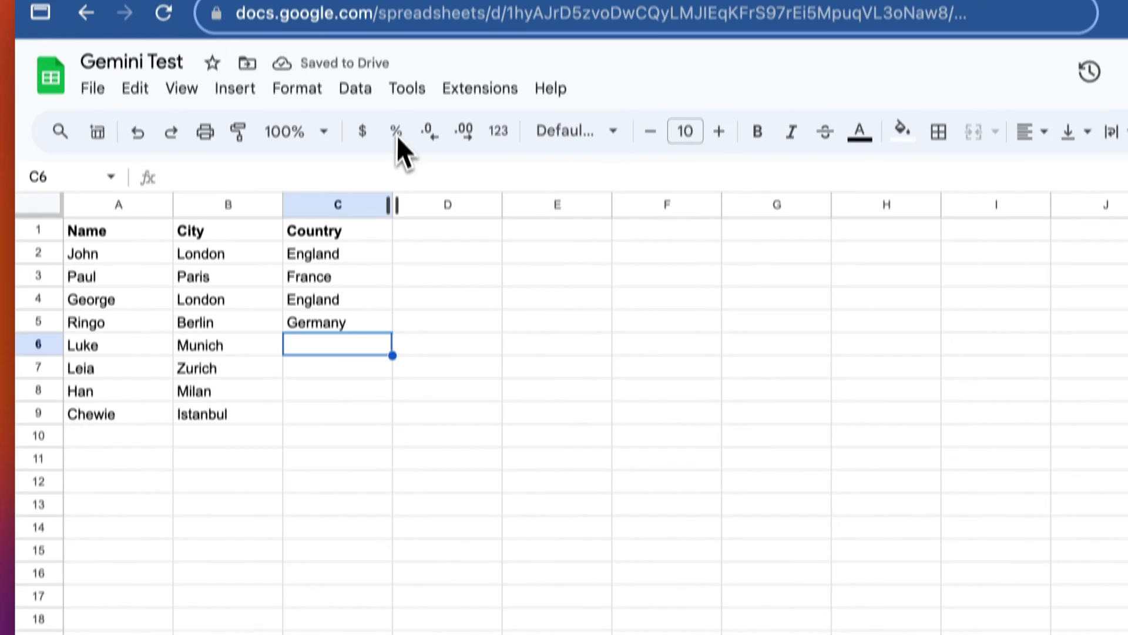
Step: Change C2 to United Kingdom and copy it over England in C4
left_click(361, 278)
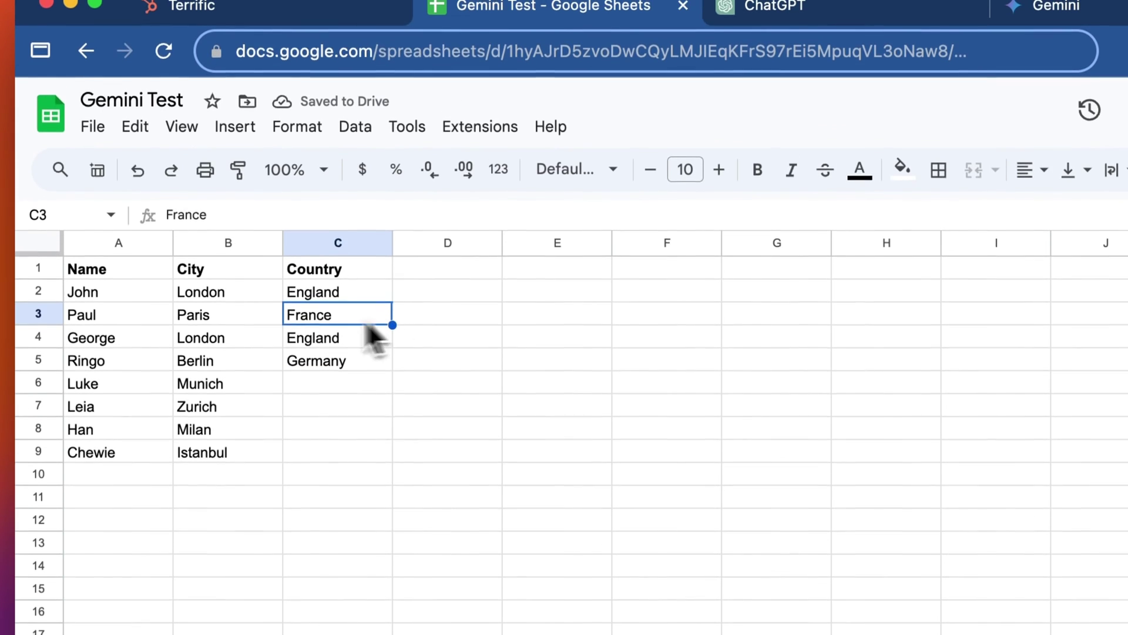
left_click(326, 259)
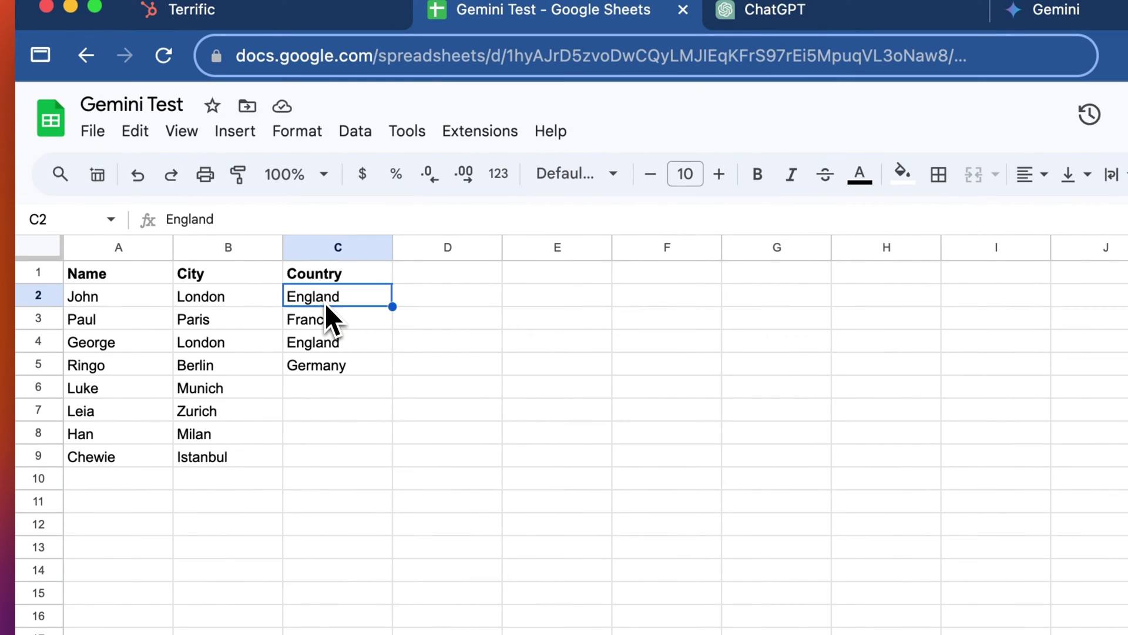
type("U")
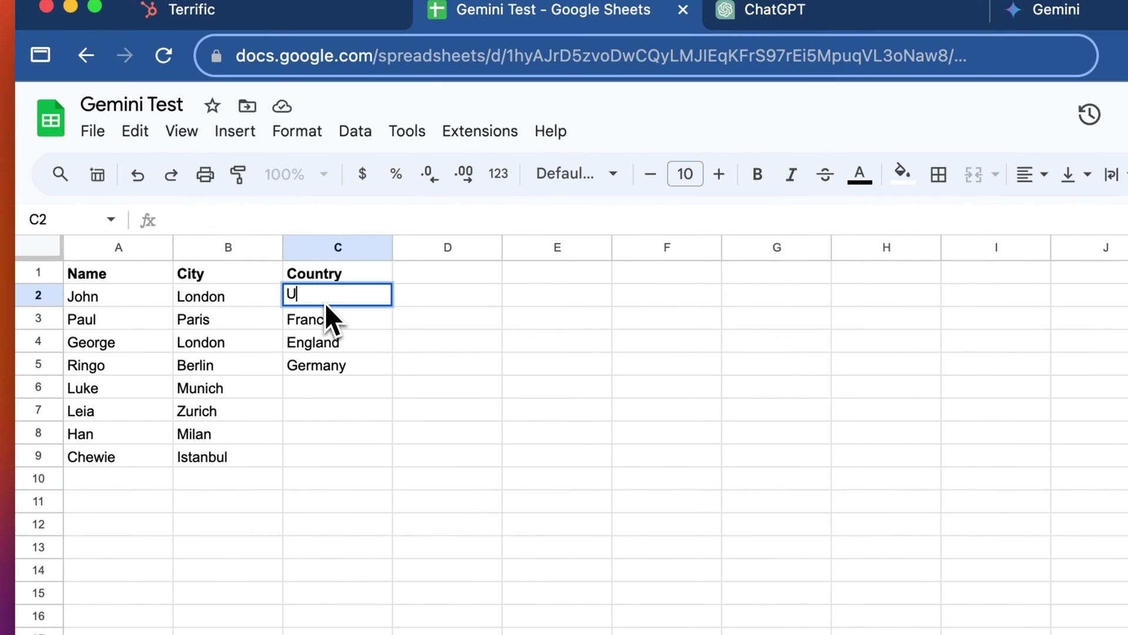
type("nited Kingdom")
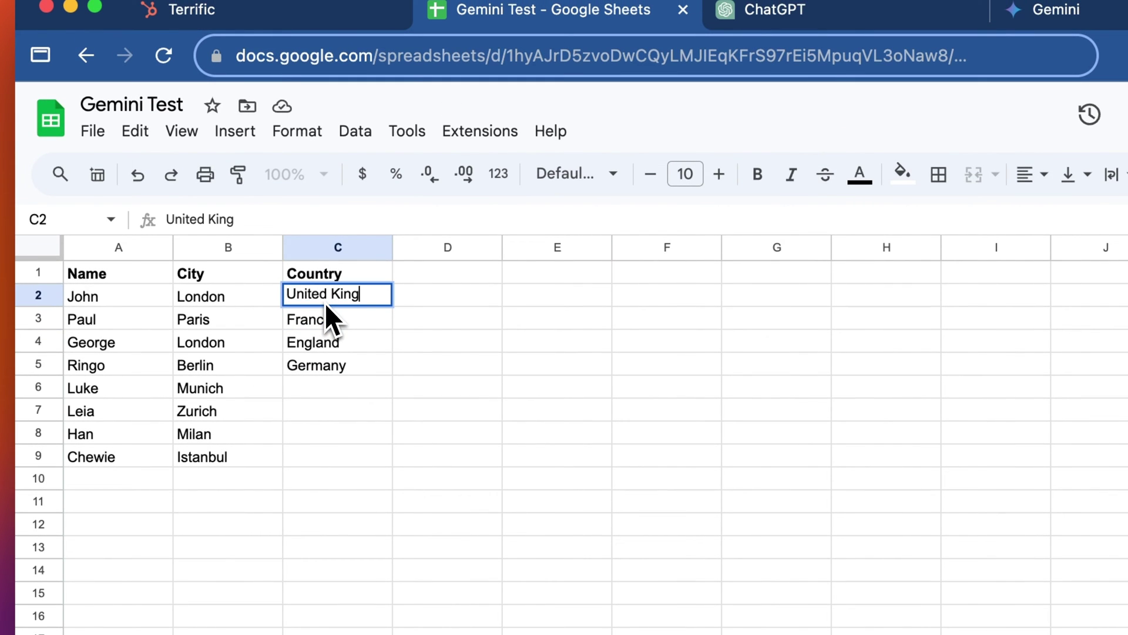
key("Return")
left_click(325, 303)
key("super+c")
key("Down")
key("Down")
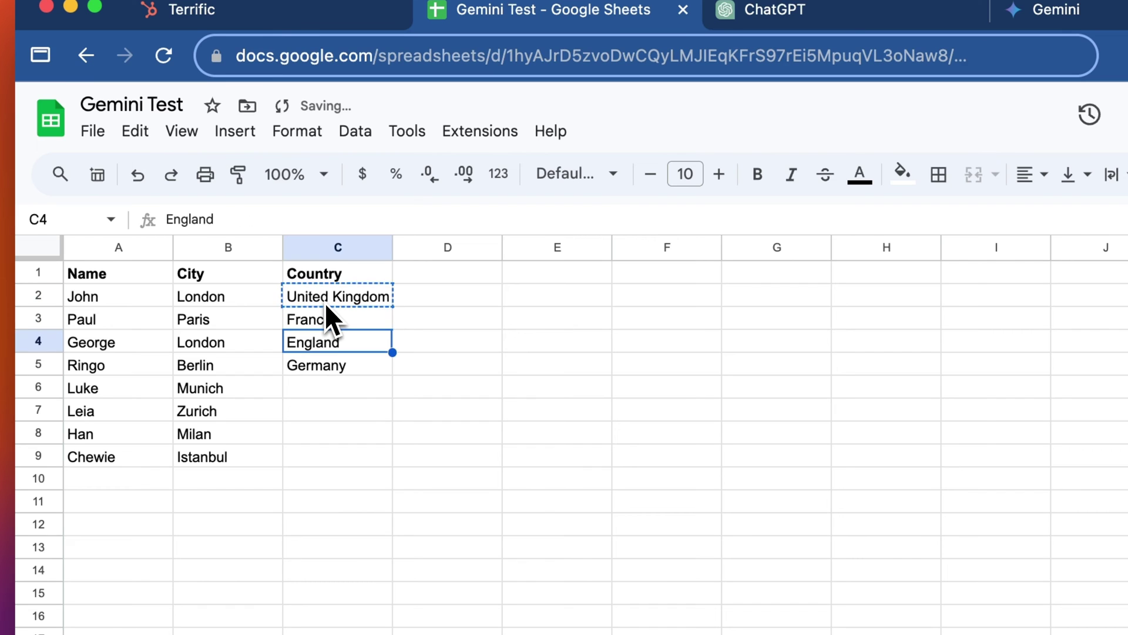
key("super+v")
key("Return")
Step: Fill C5–C8 with Germany, Germany, Switzerland and Italy
key("Return")
key("Return")
key("super+a")
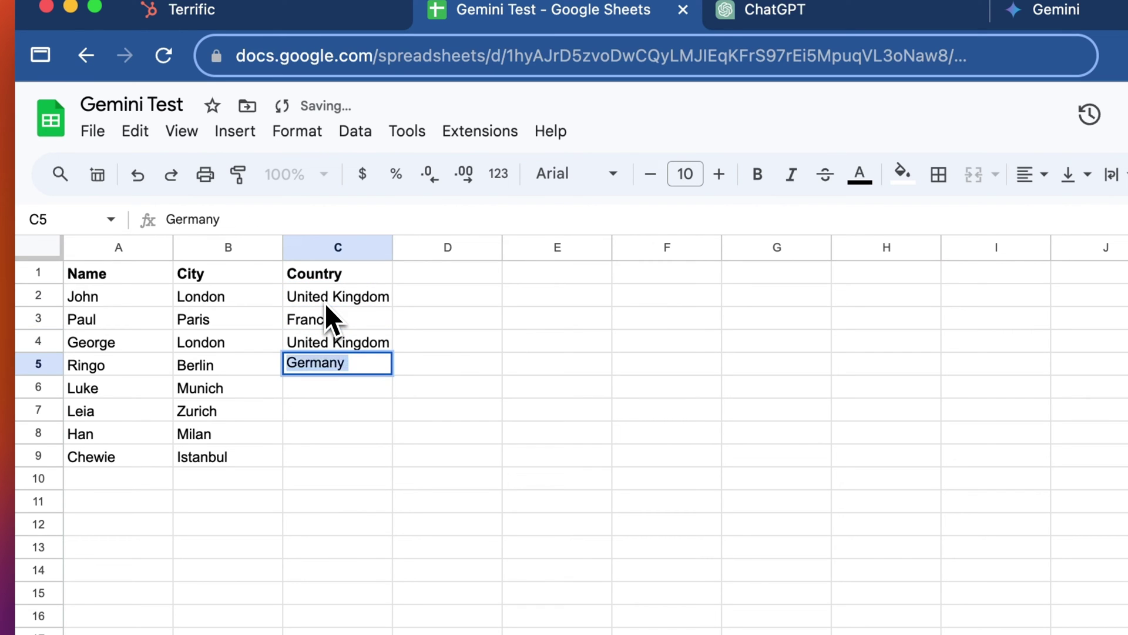
key("BackSpace")
key("Return")
key("Up")
type("Germany")
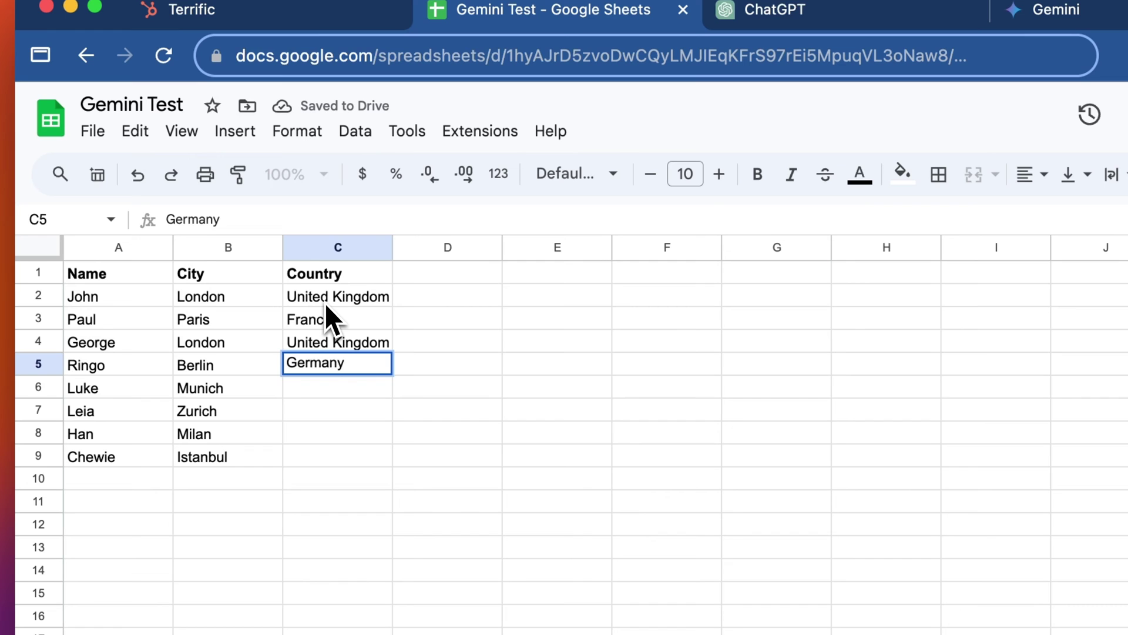
key("Return")
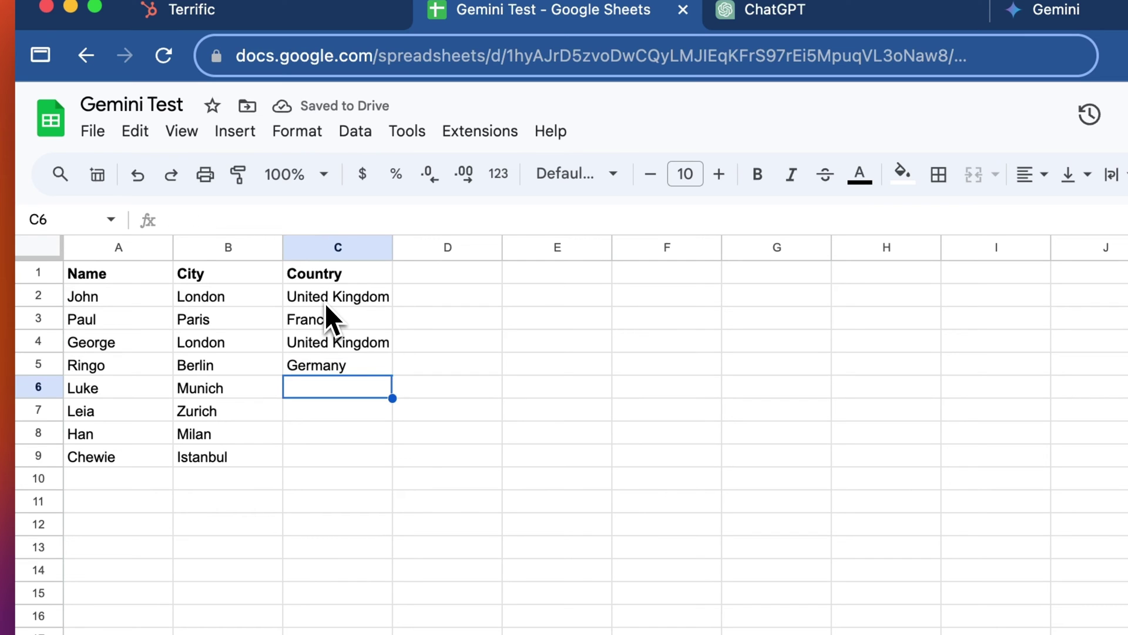
type("Germany")
key("Return")
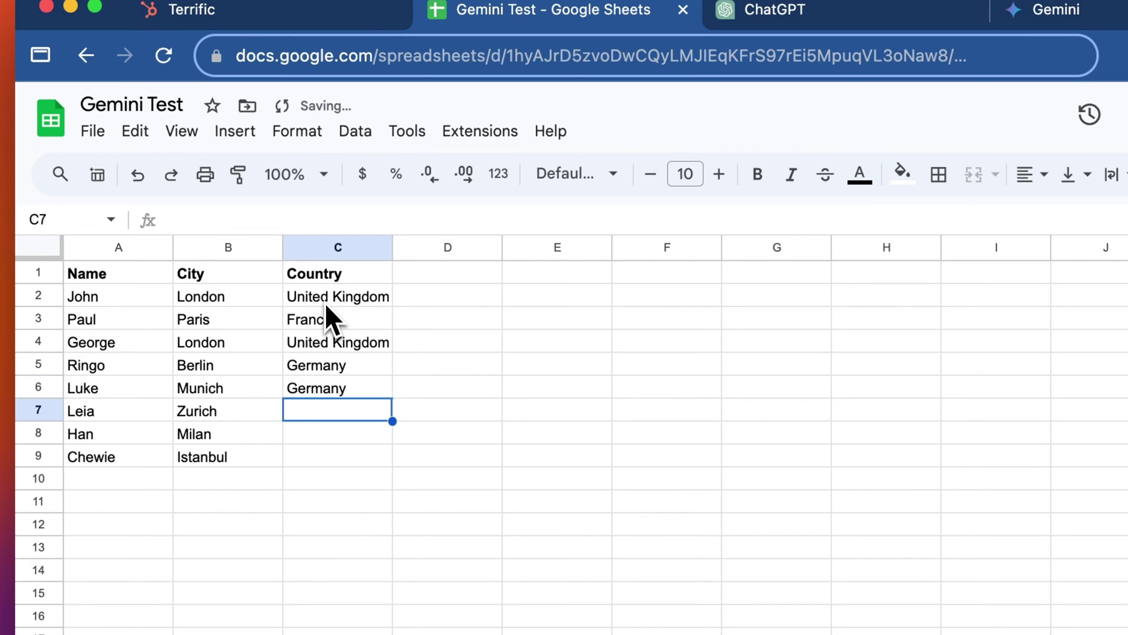
type("Switzerl")
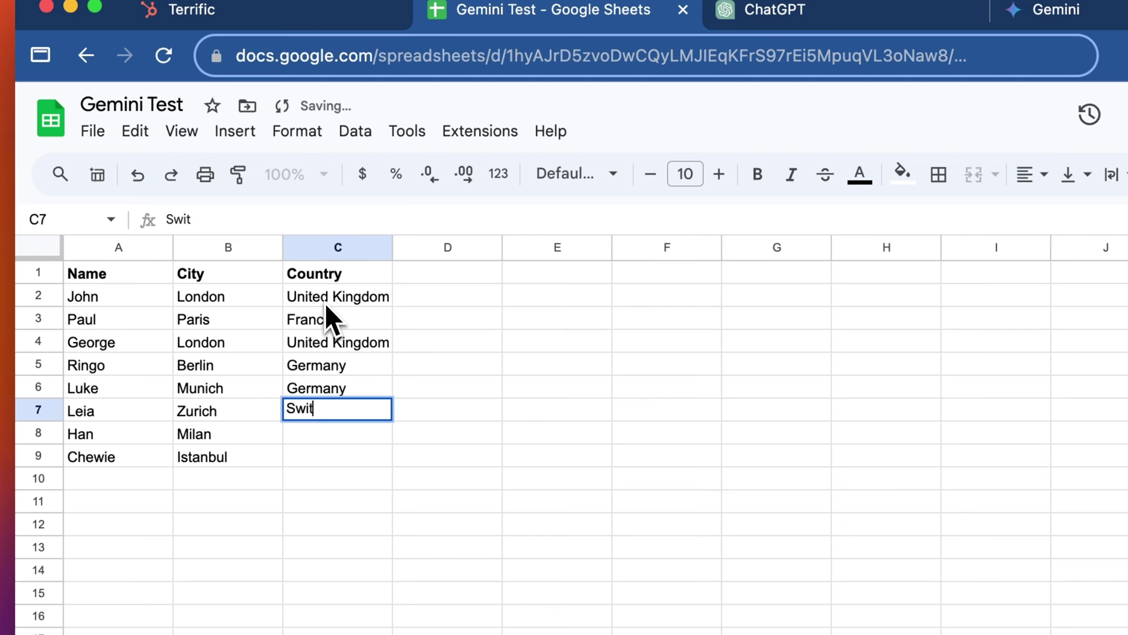
type("and")
key("Return")
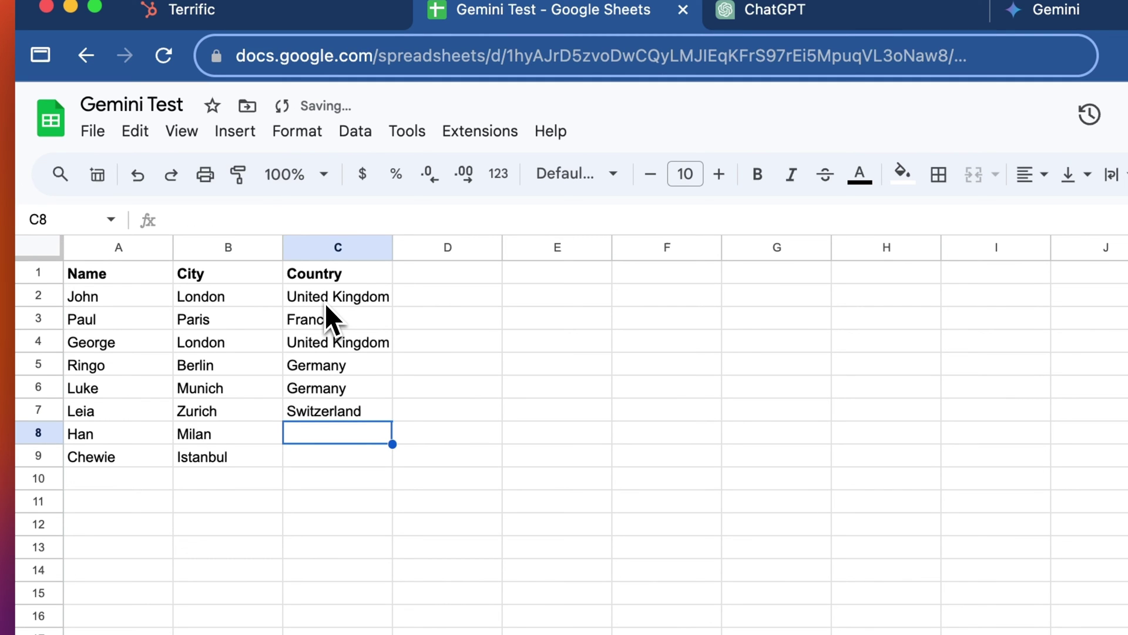
type("Italy")
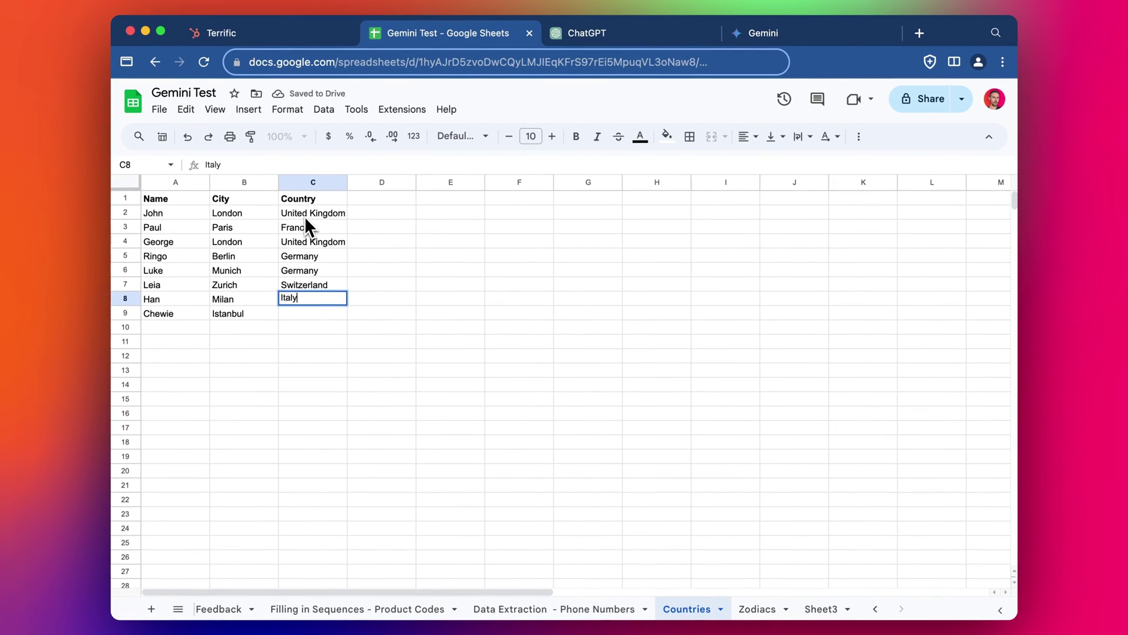
key("Return")
left_click(424, 341)
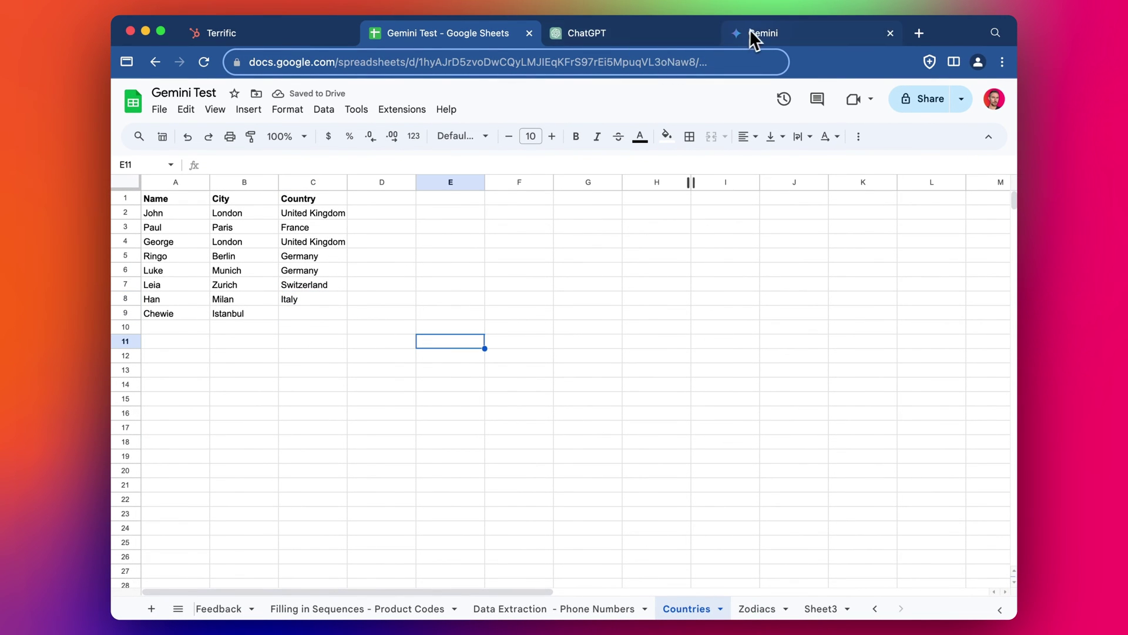
Step: Switch to the chat tab and scroll the Smart Fill answer down to 'How to Trigger Smart Fill Suggestions'
left_click(829, 36)
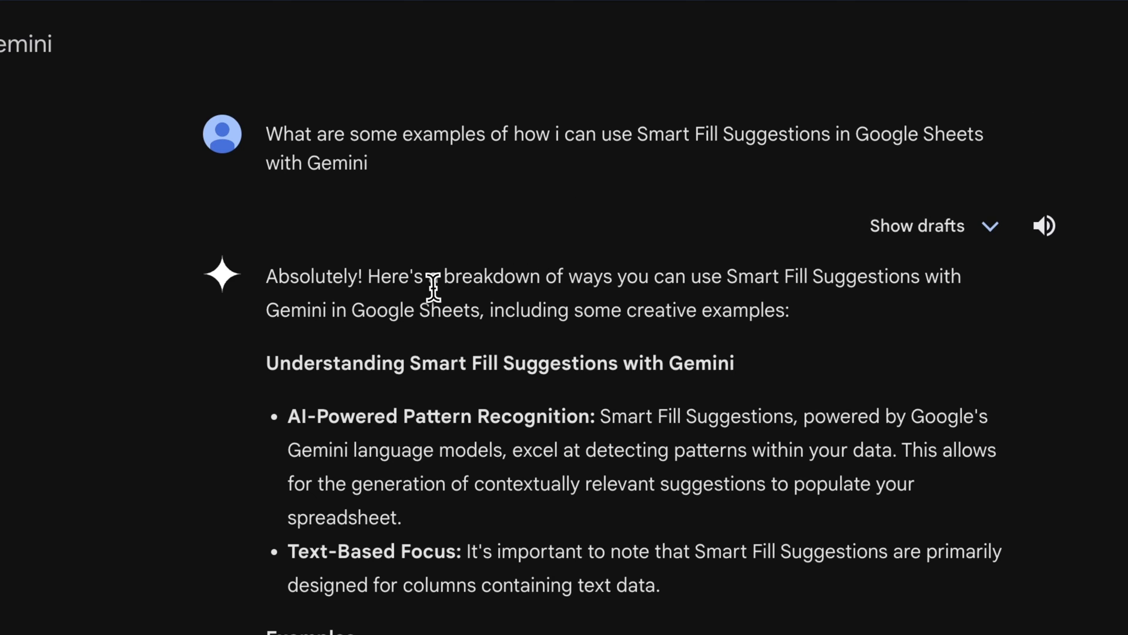
scroll(517, 297, "down", 2)
scroll(492, 350, "down", 3)
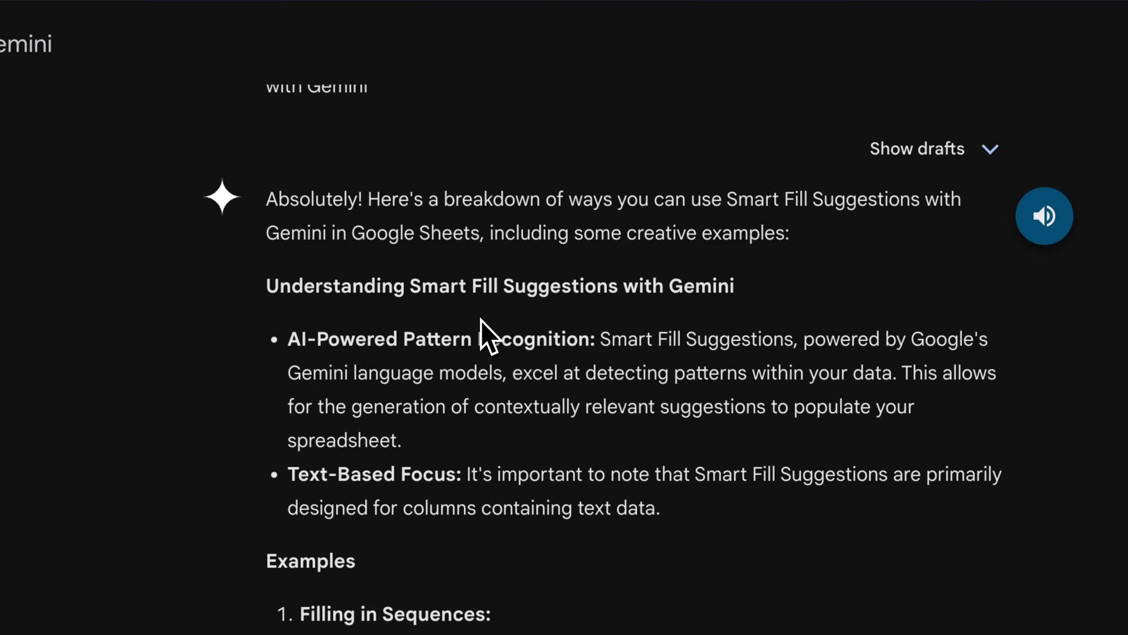
scroll(499, 453, "down", 4)
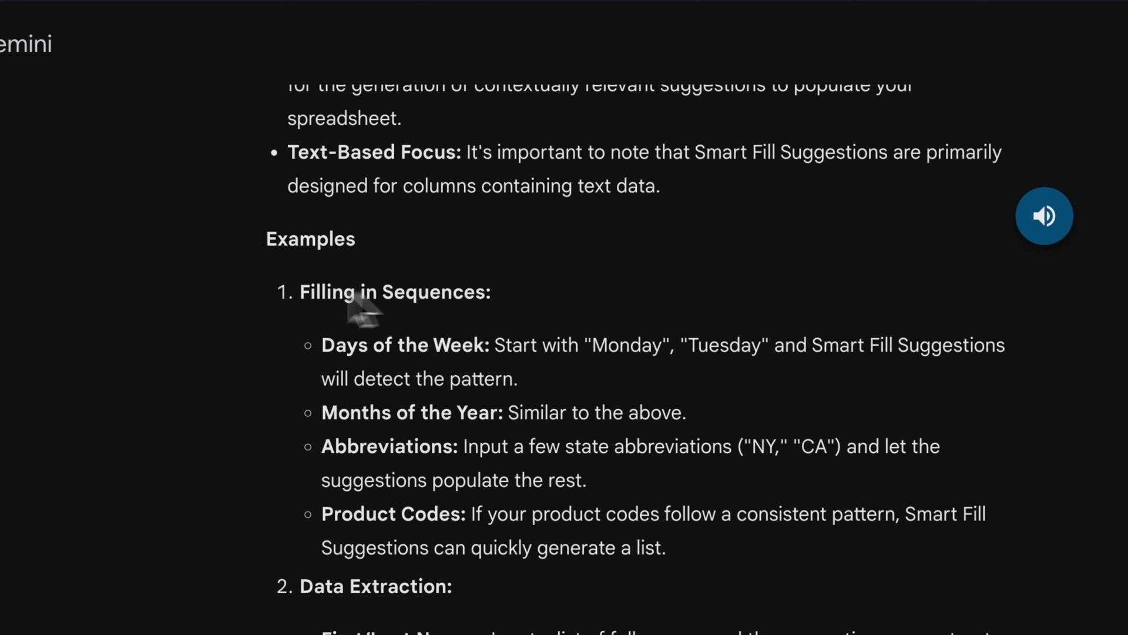
scroll(497, 314, "down", 1)
scroll(423, 282, "up", 8)
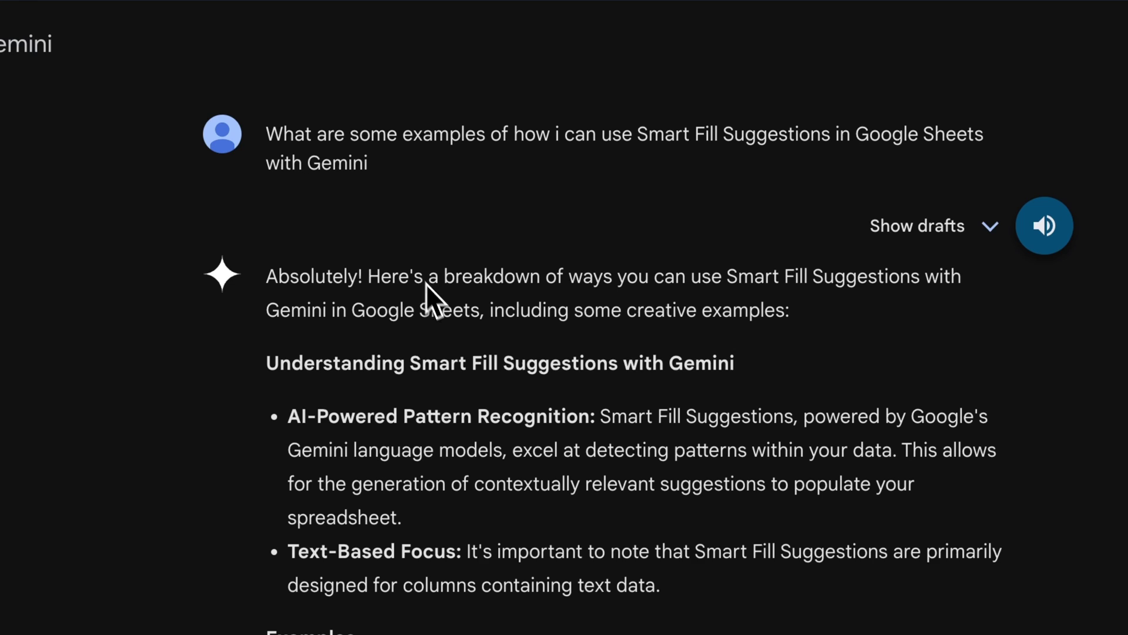
scroll(652, 361, "down", 5)
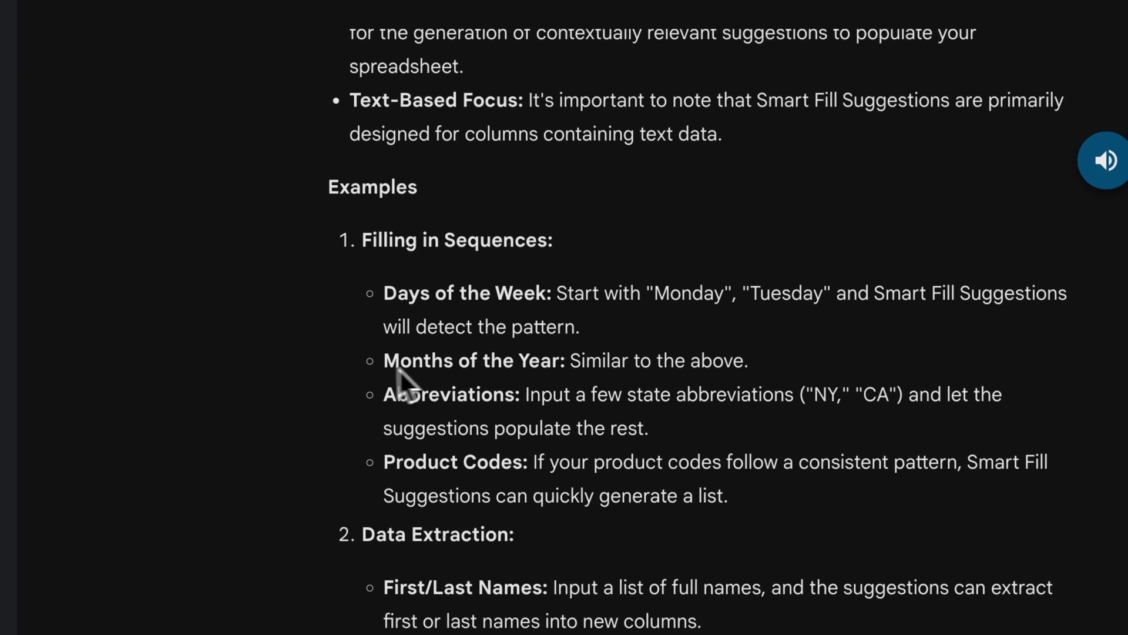
scroll(503, 478, "down", 1)
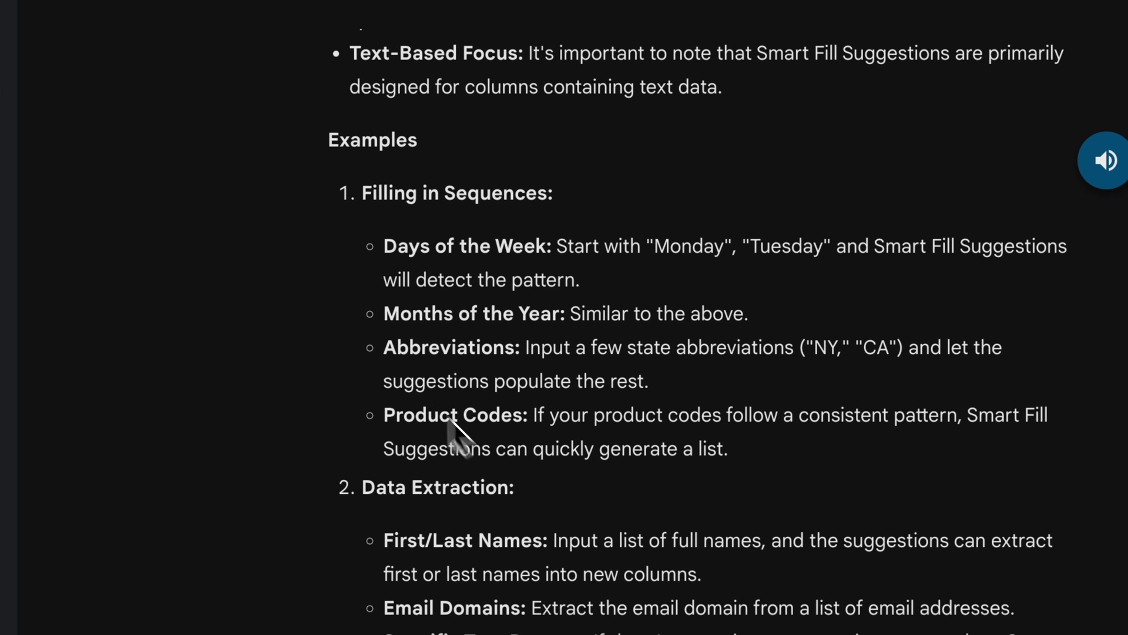
scroll(469, 270, "down", 2)
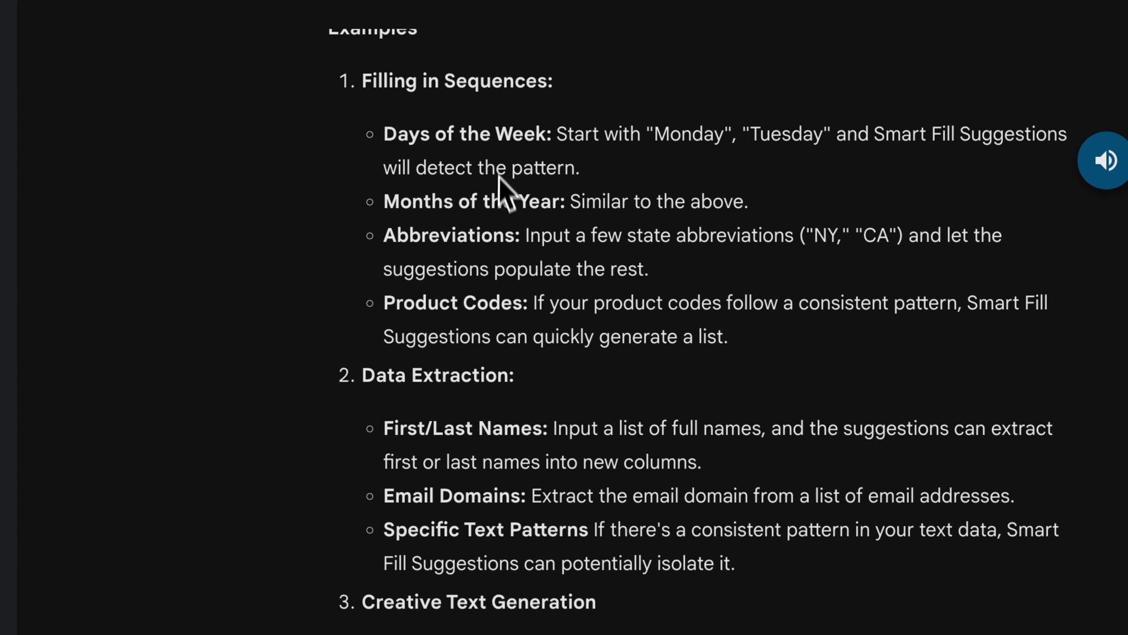
scroll(496, 212, "down", 1)
scroll(486, 344, "down", 1)
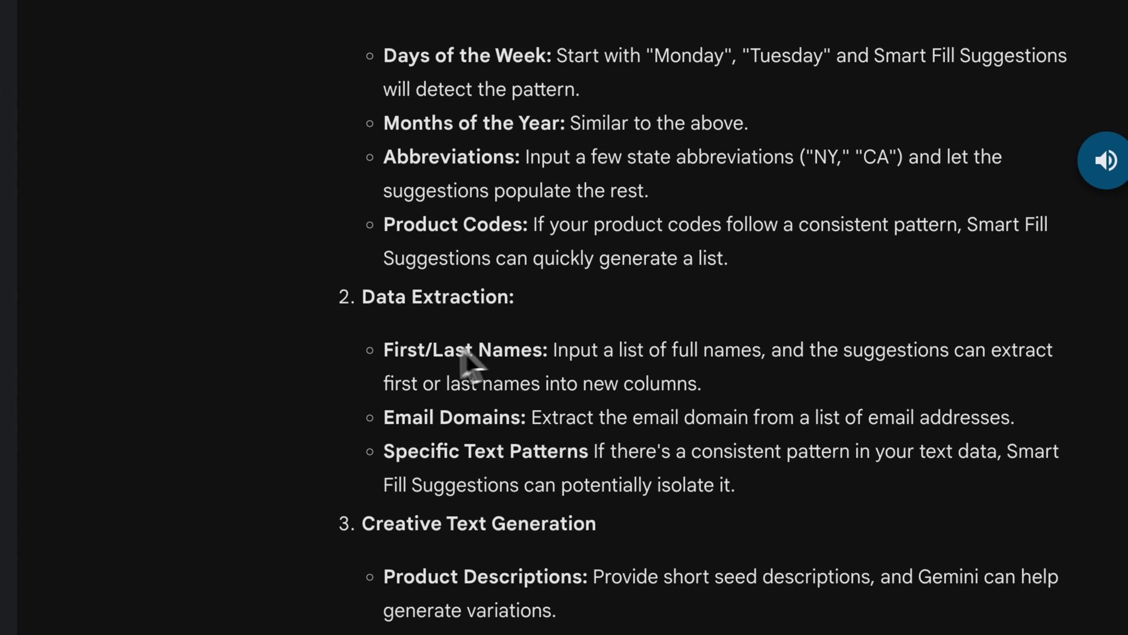
scroll(512, 379, "down", 1)
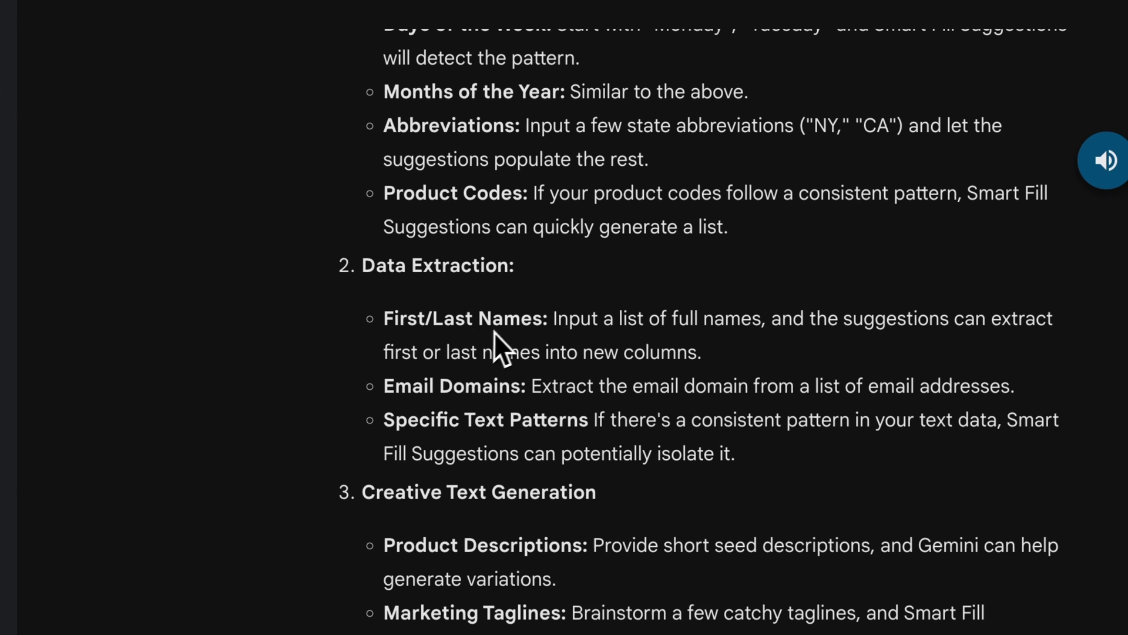
scroll(489, 341, "down", 1)
scroll(449, 411, "down", 2)
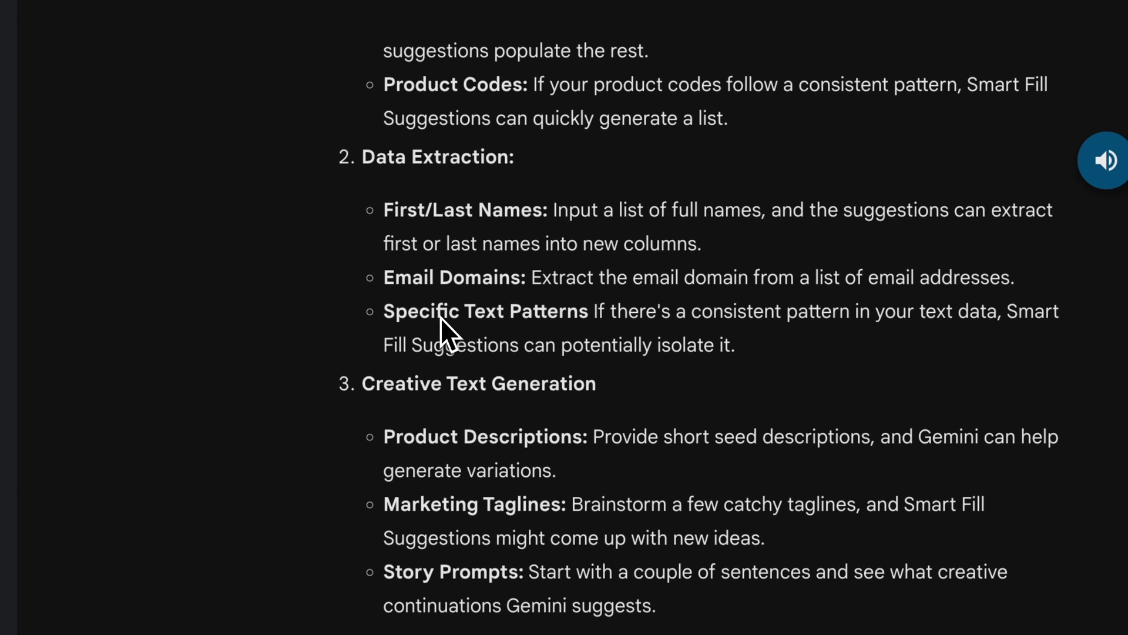
scroll(441, 318, "down", 2)
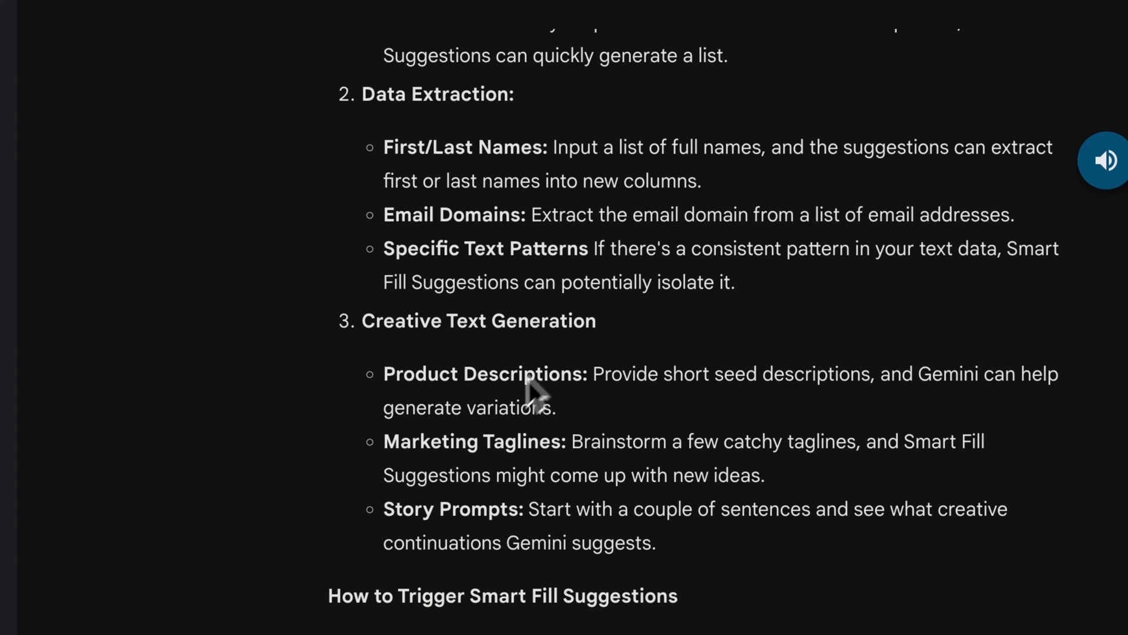
scroll(411, 388, "down", 1)
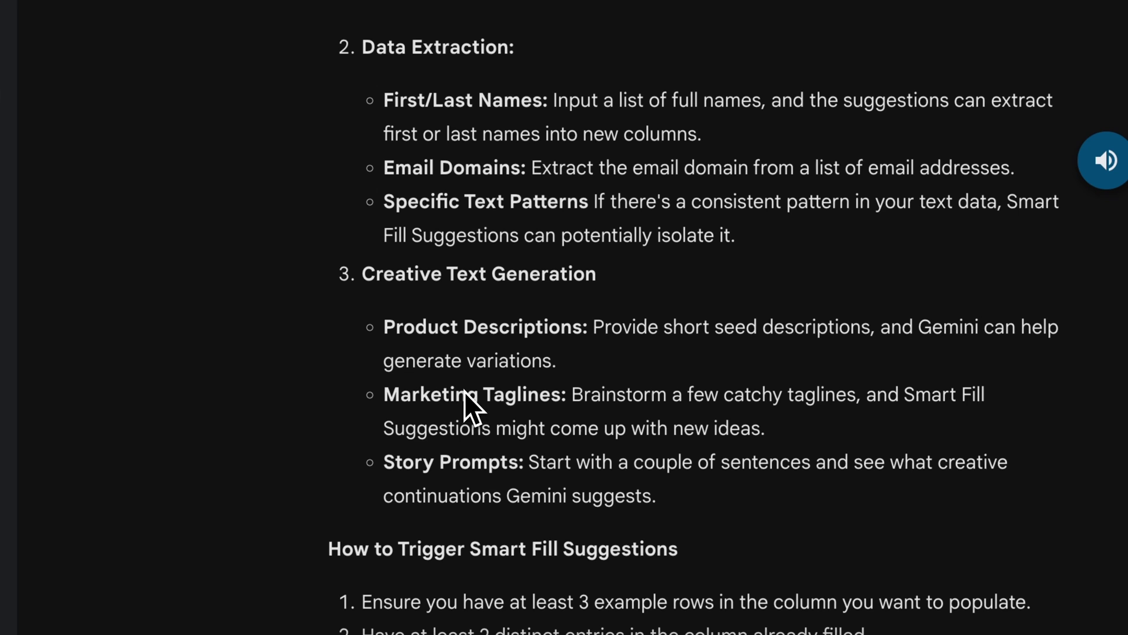
scroll(517, 412, "down", 1)
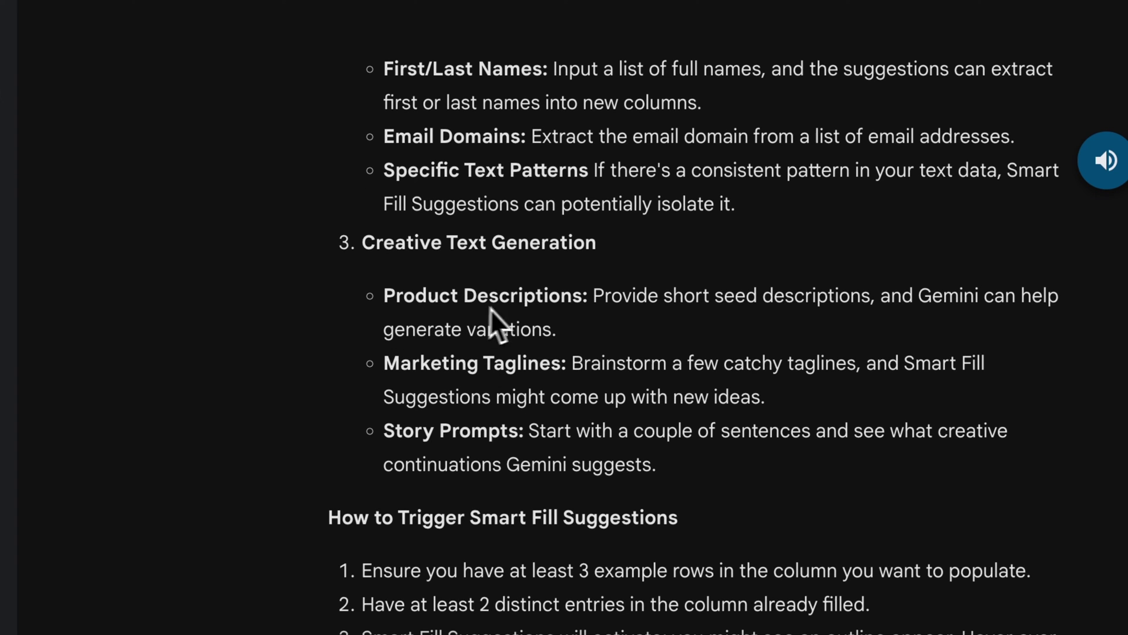
scroll(479, 335, "down", 1)
scroll(446, 367, "down", 1)
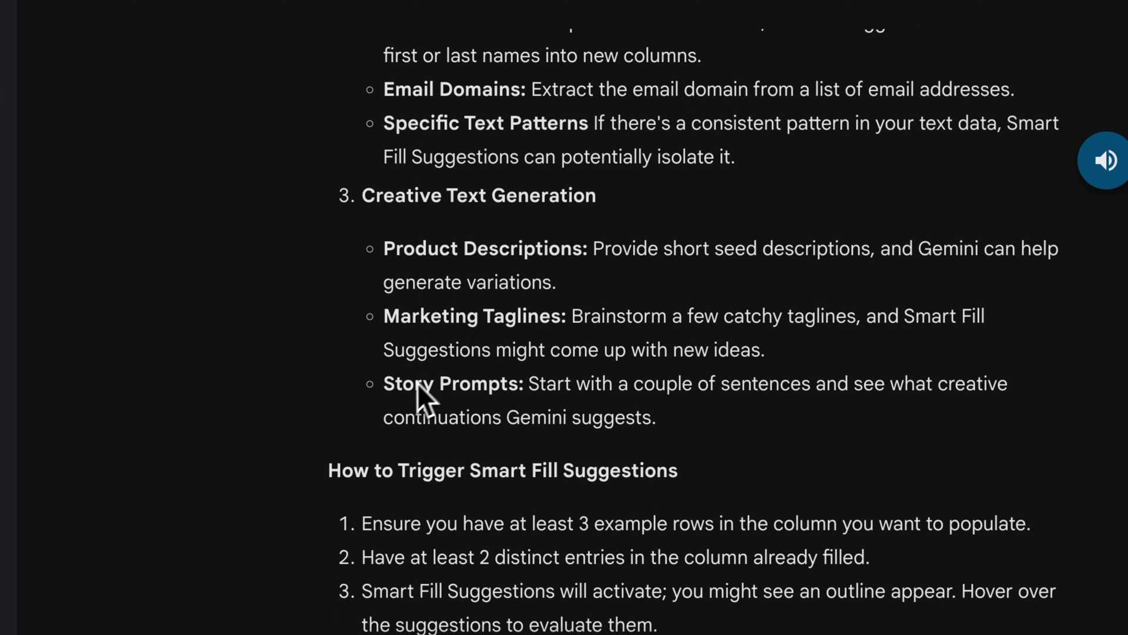
scroll(441, 335, "down", 1)
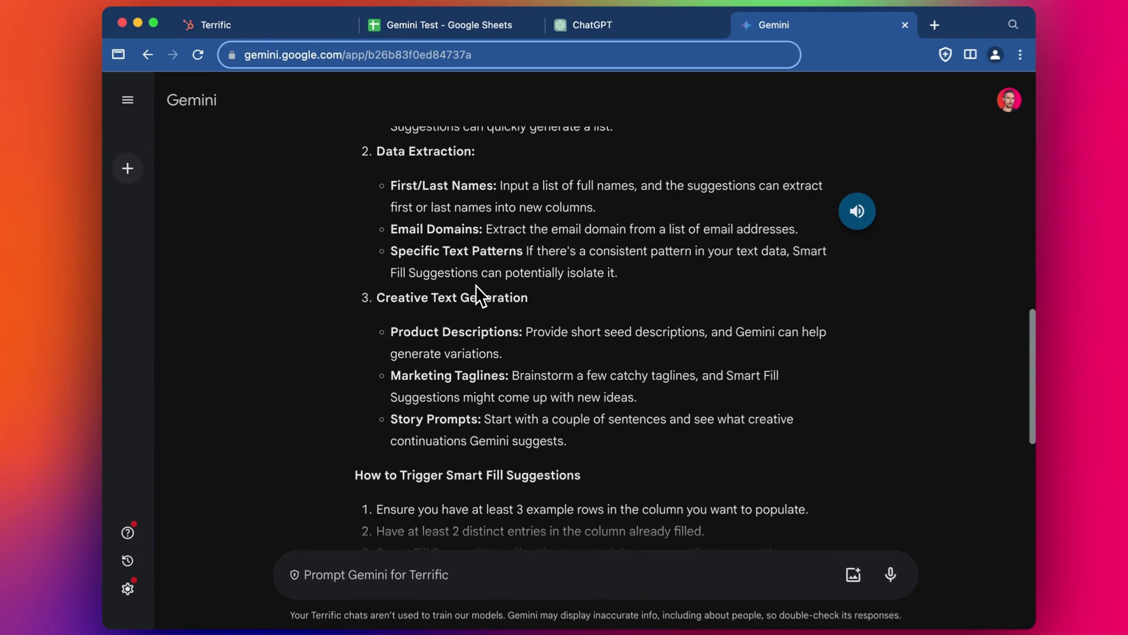
scroll(517, 182, "up", 8)
Step: Switch to the ChatGPT conversation and scroll through its Smart Fill examples
left_click(584, 38)
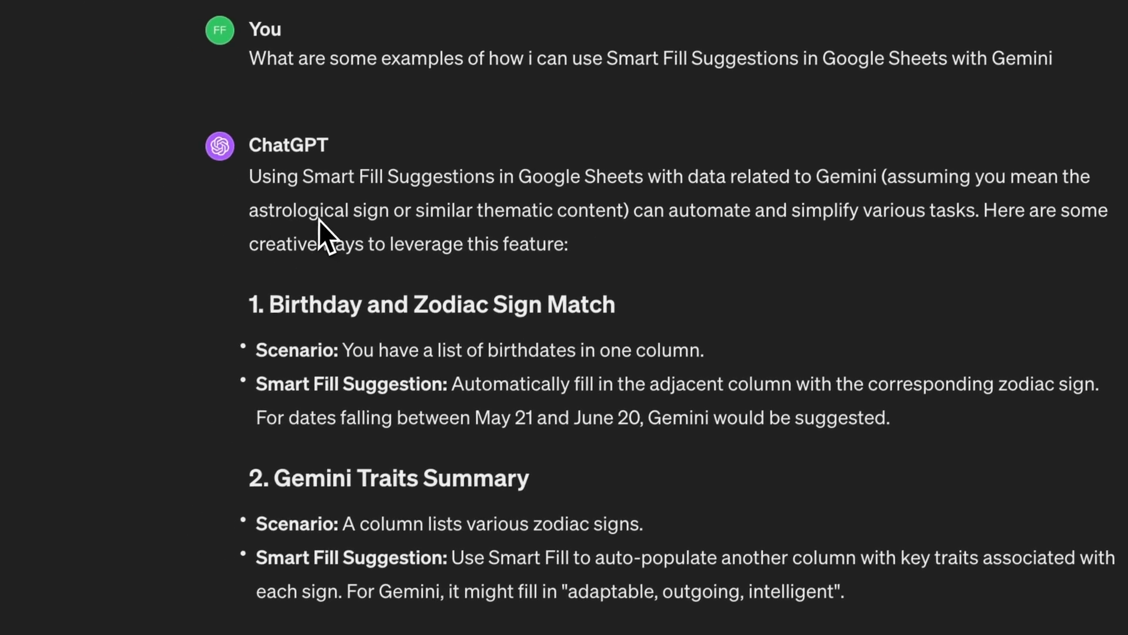
scroll(660, 224, "down", 3)
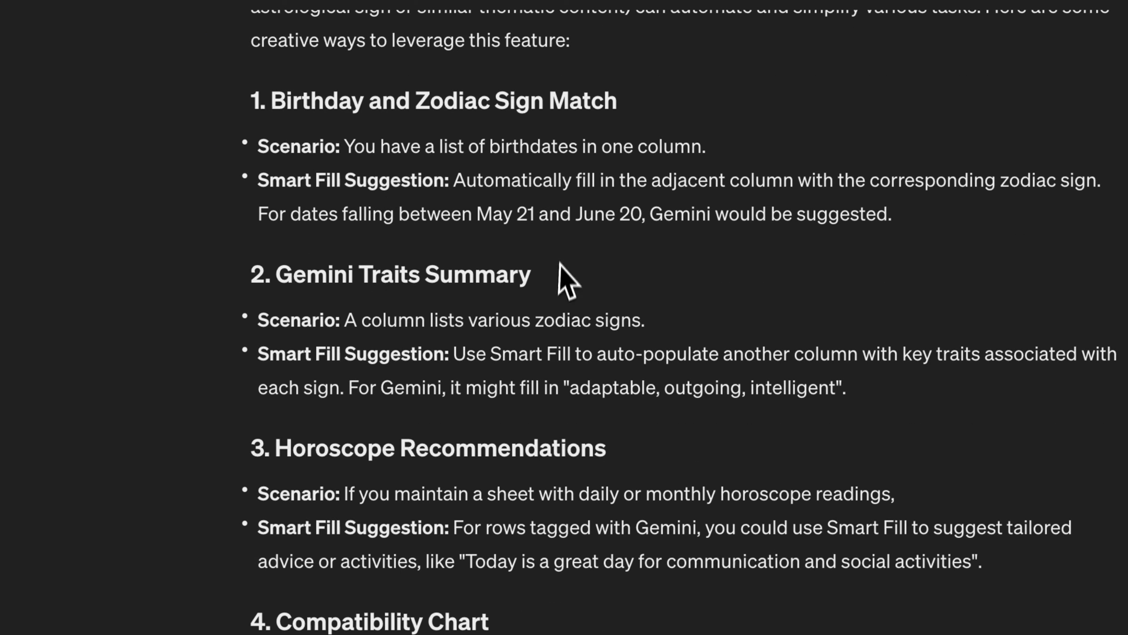
scroll(567, 282, "down", 2)
scroll(482, 311, "down", 3)
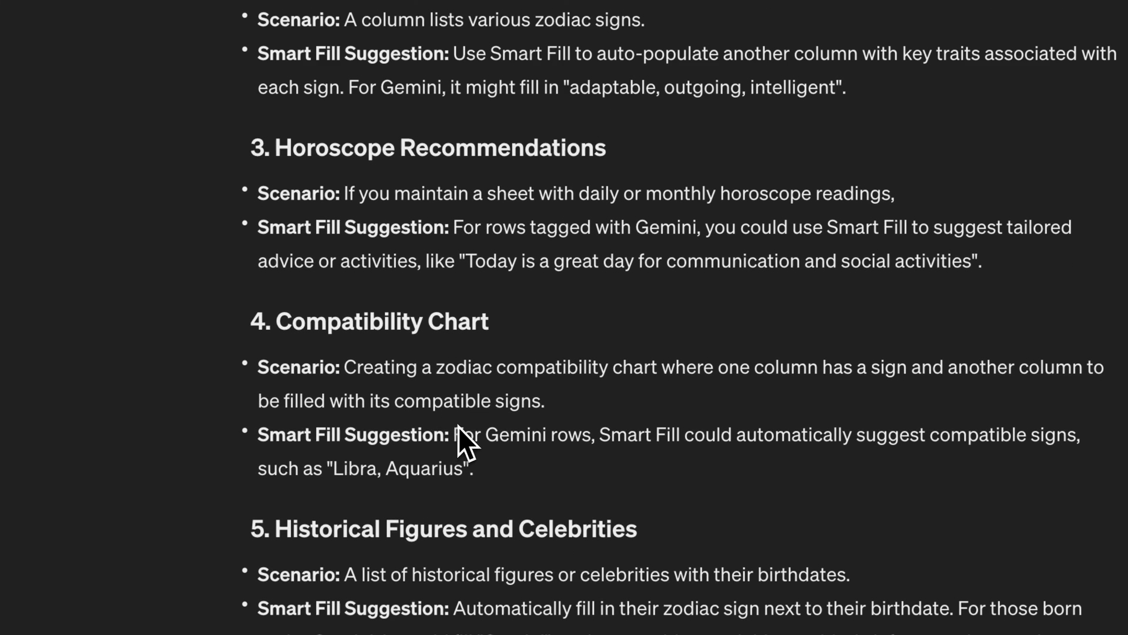
scroll(549, 420, "down", 8)
scroll(550, 418, "up", 19)
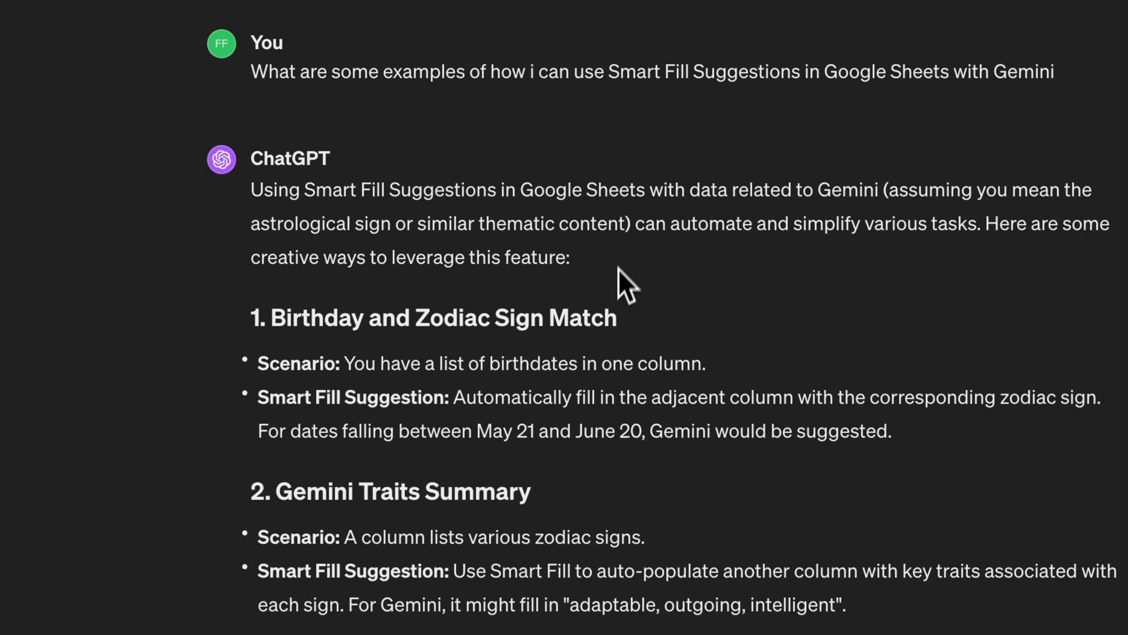
scroll(616, 288, "down", 1)
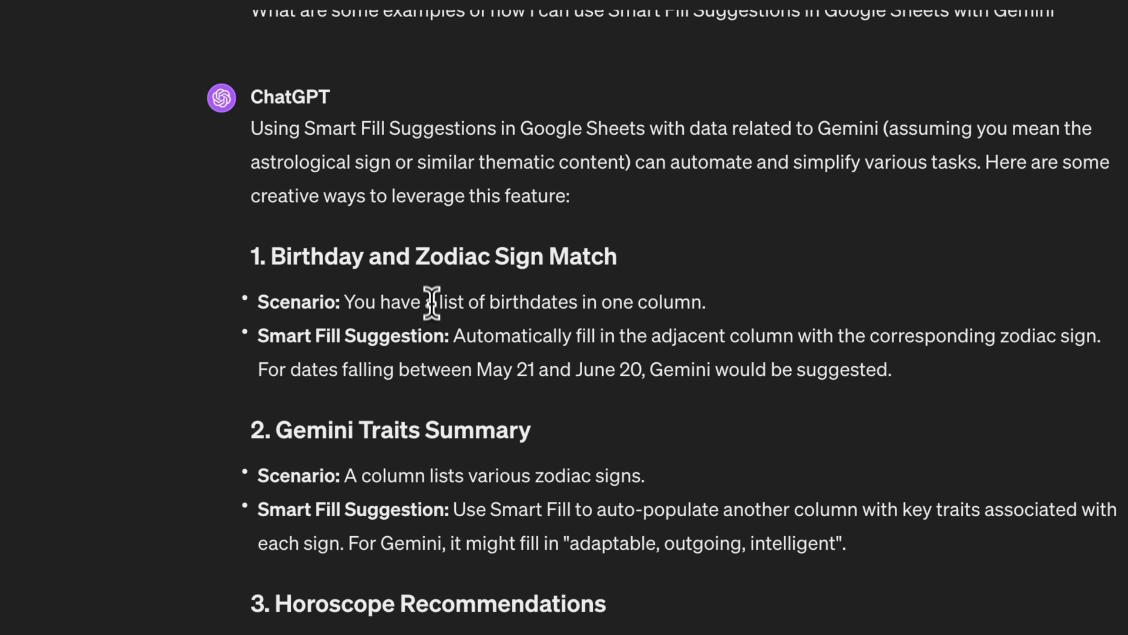
scroll(521, 302, "up", 1)
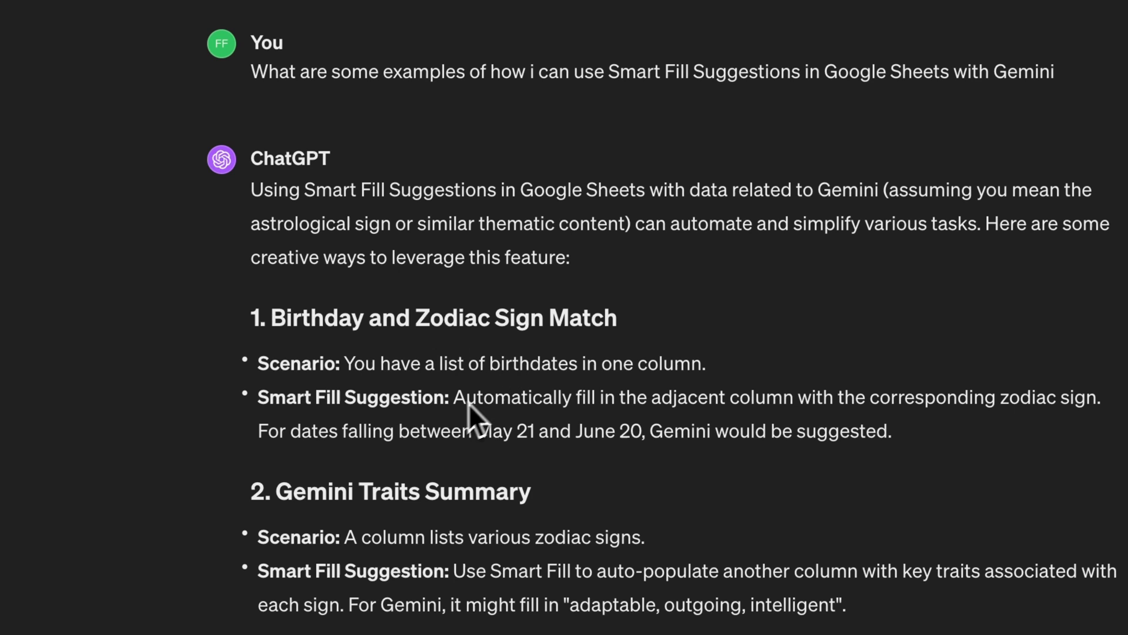
Step: Highlight the birthdates-to-zodiac-signs suggestion in the reply, then return to the Gemini Test spreadsheet
left_click_drag(345, 364, 708, 368)
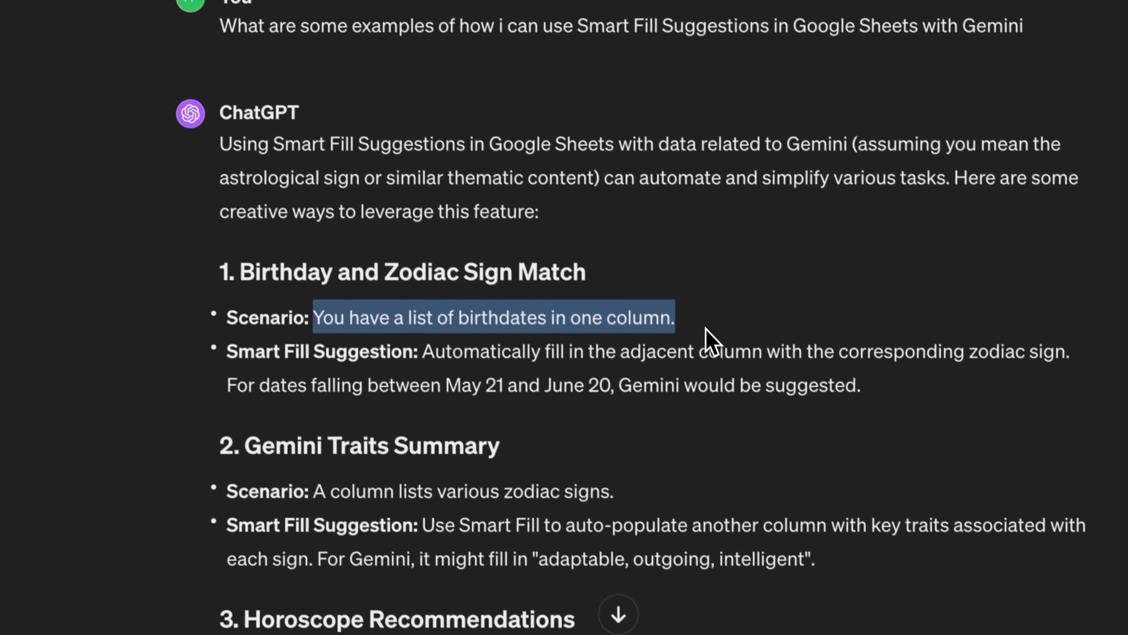
left_click(682, 406)
left_click_drag(413, 341, 751, 341)
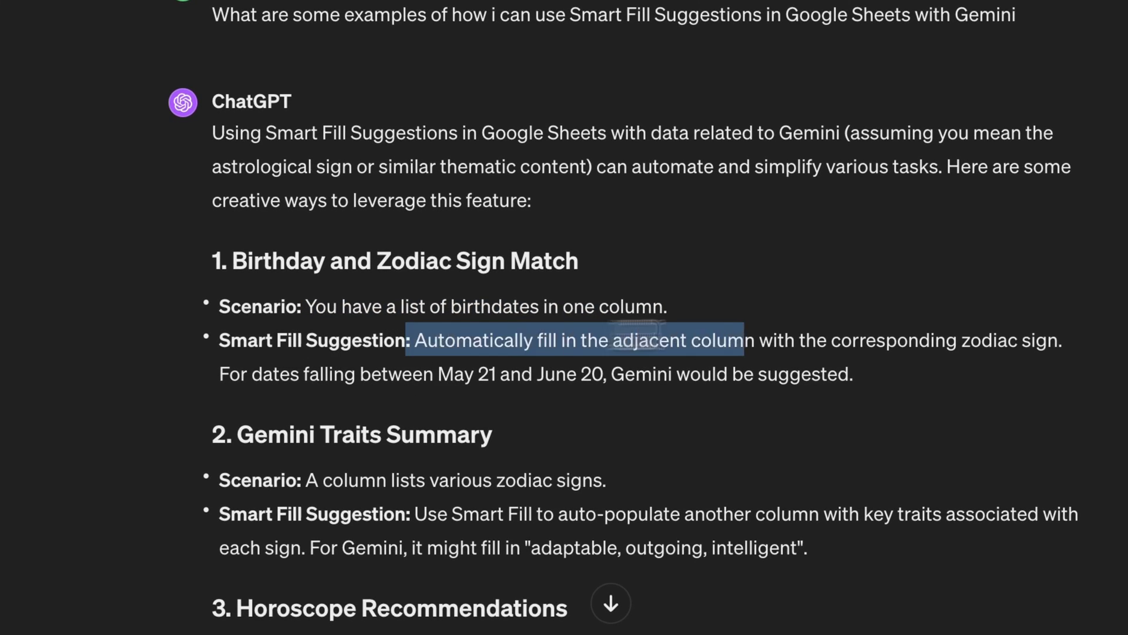
left_click_drag(649, 416, 754, 446)
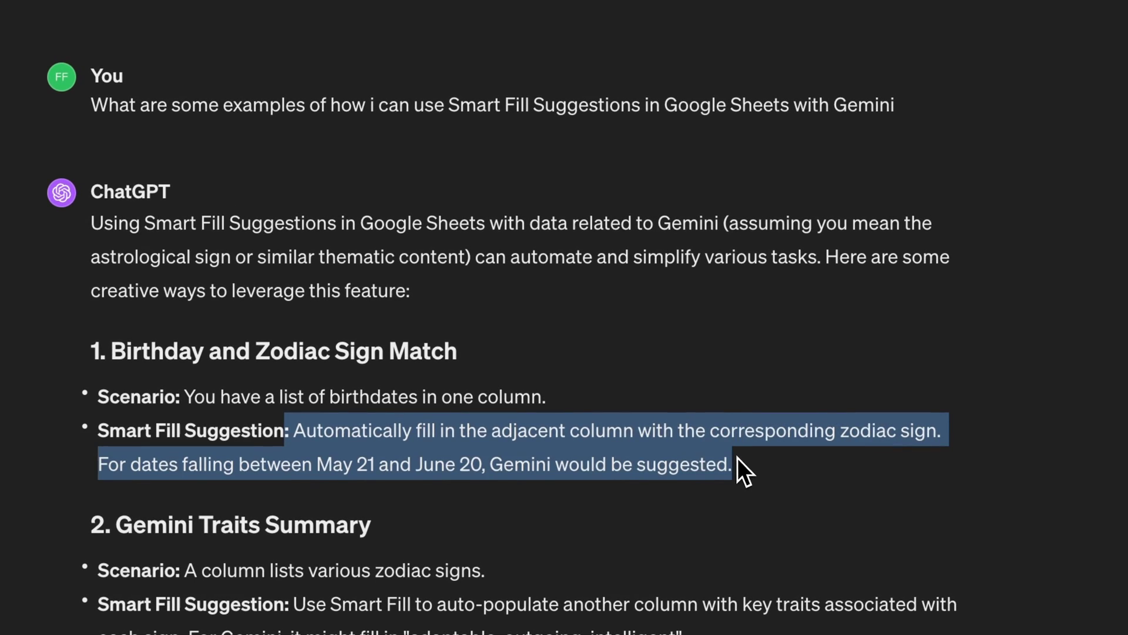
left_click(665, 435)
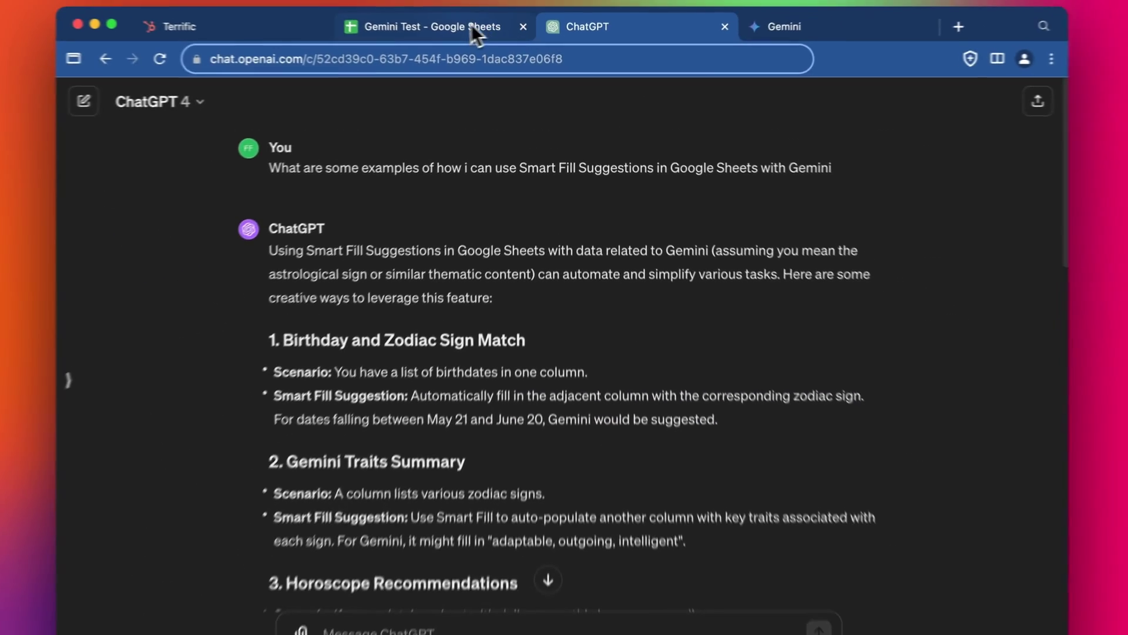
left_click(471, 23)
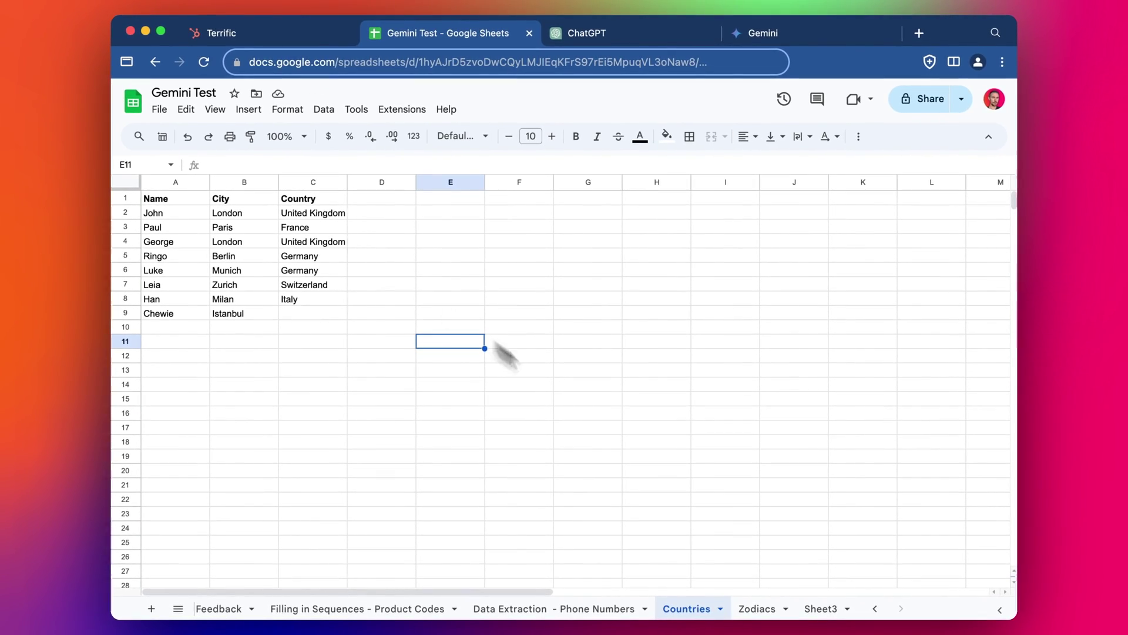
Step: On the Zodiacs sheet, select the names in A2:A9 and the birthdays in column B
left_click(741, 605)
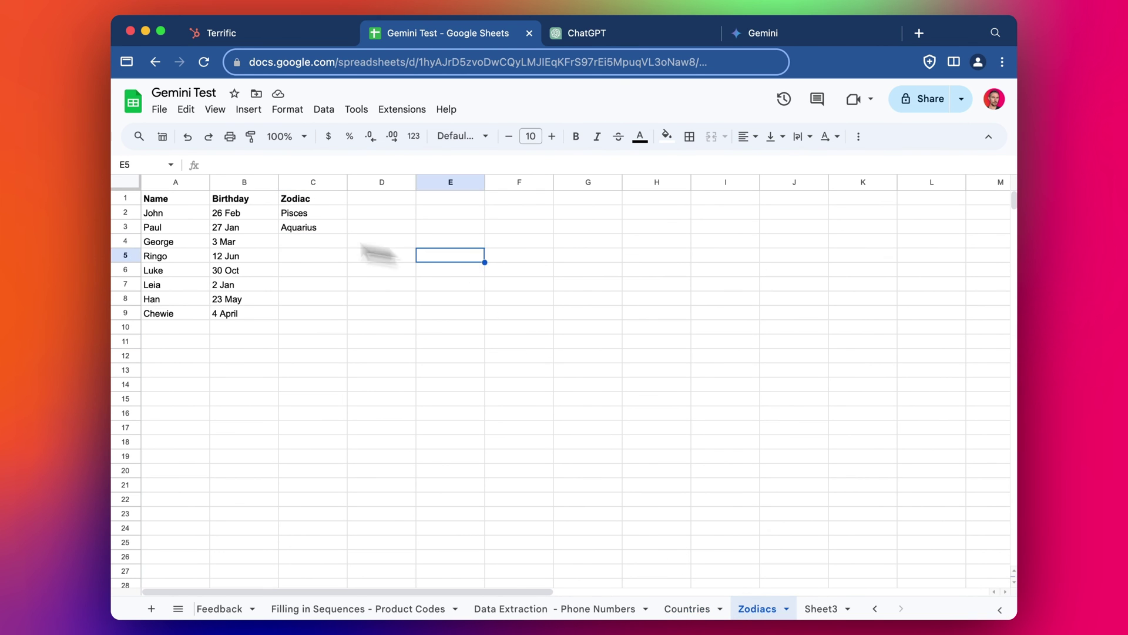
left_click(172, 213)
left_click_drag(172, 212, 180, 310)
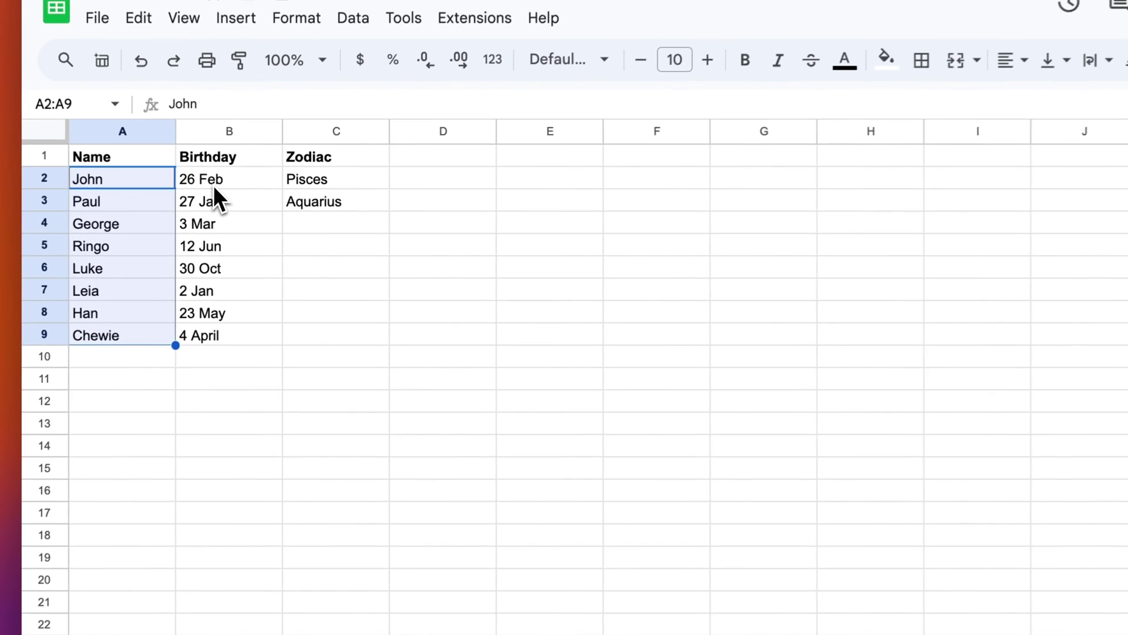
left_click_drag(235, 216, 211, 353)
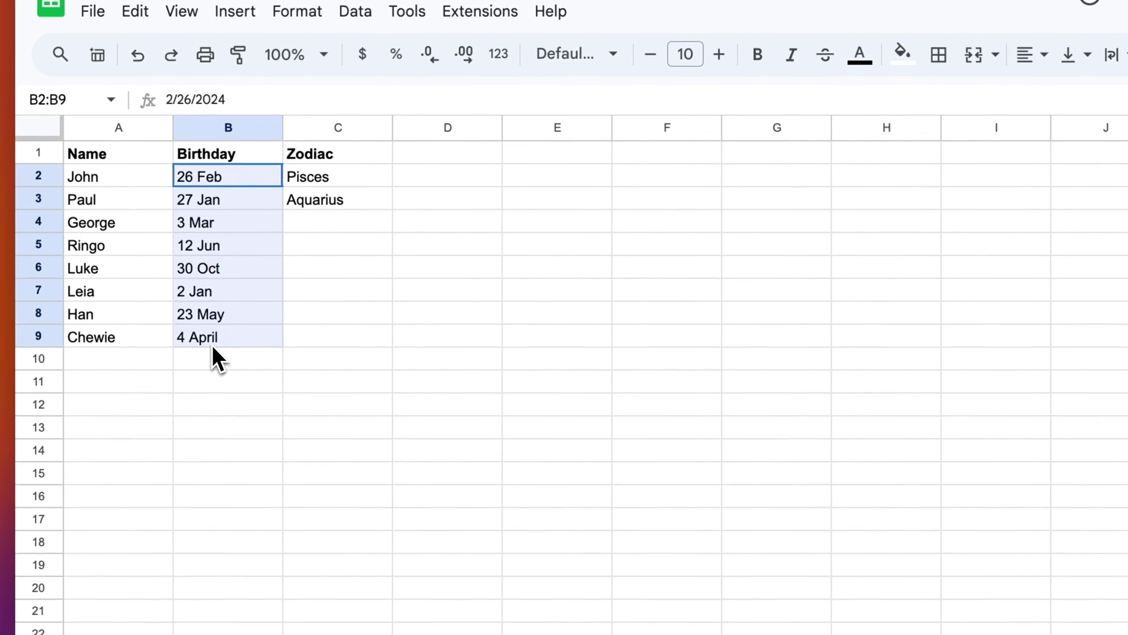
Step: Enter Pisces in C4, below the existing Pisces and Aquarius entries
left_click(322, 182)
left_click(320, 199)
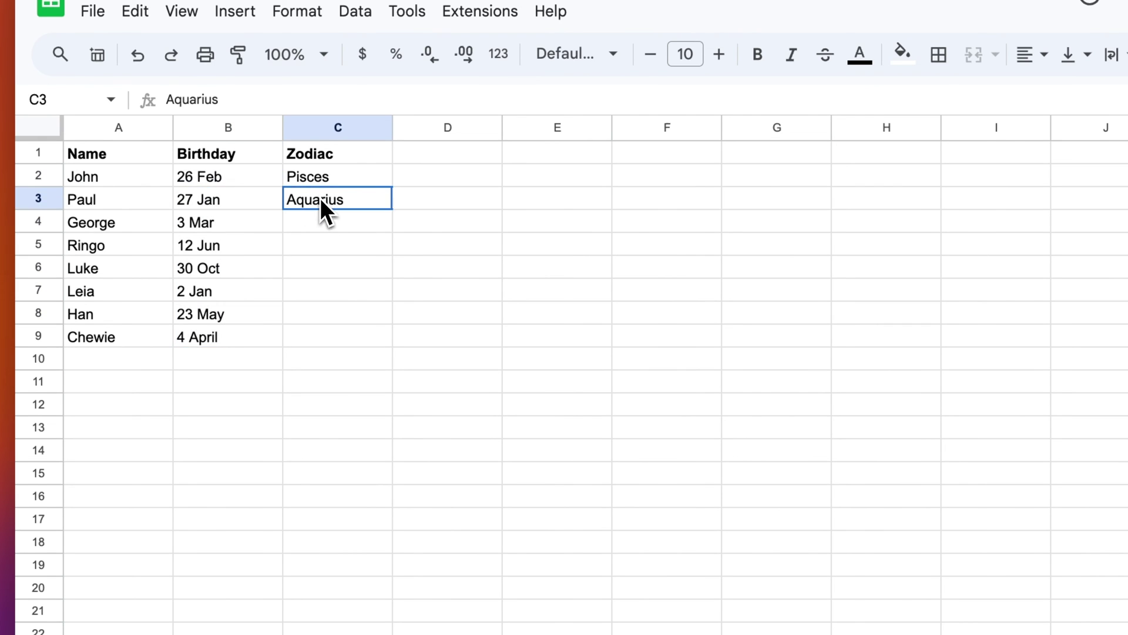
left_click(320, 223)
type("P")
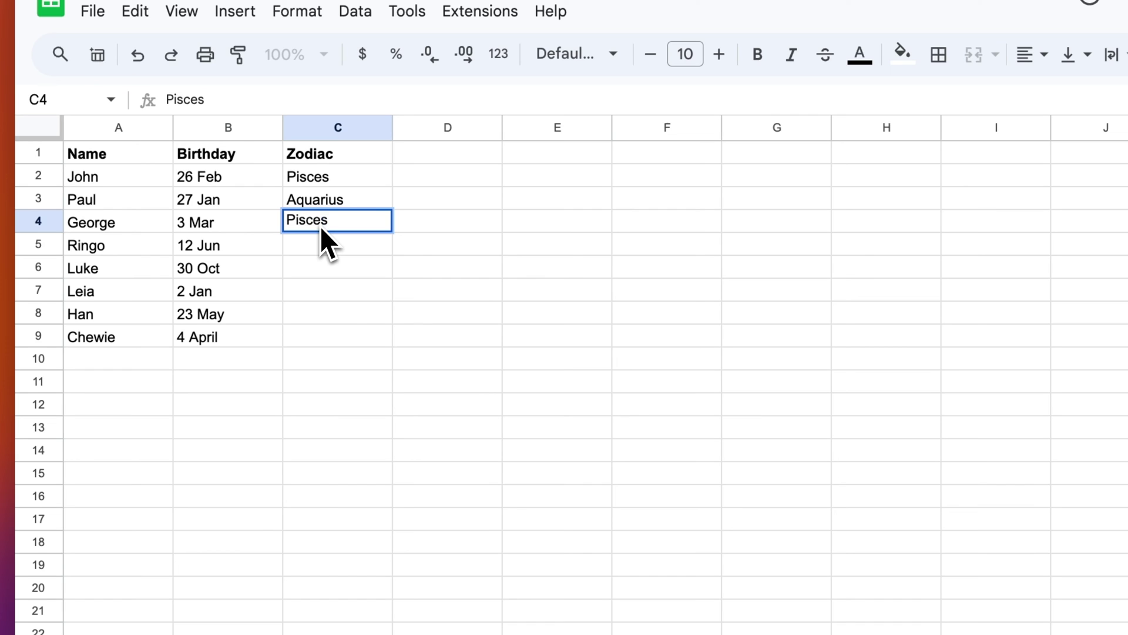
type("isces")
key("Return")
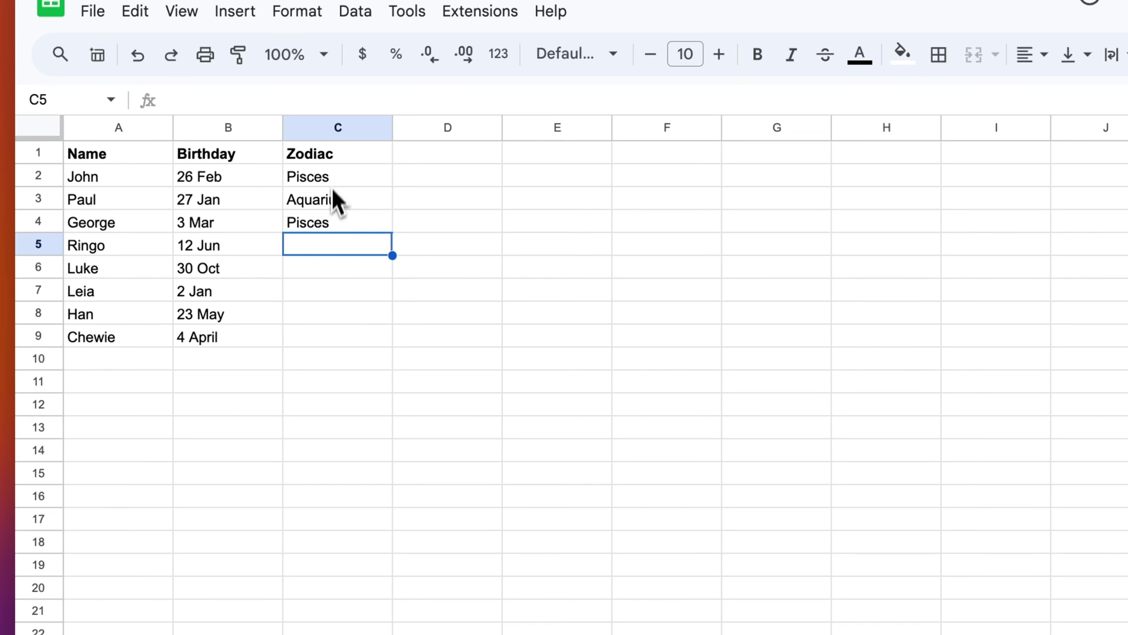
Step: Check the empty Zodiac cells C5 through C9 and the Aquarius entry in C3
key("Up")
key("Up")
key("Up")
key("Down")
key("Down")
key("Down")
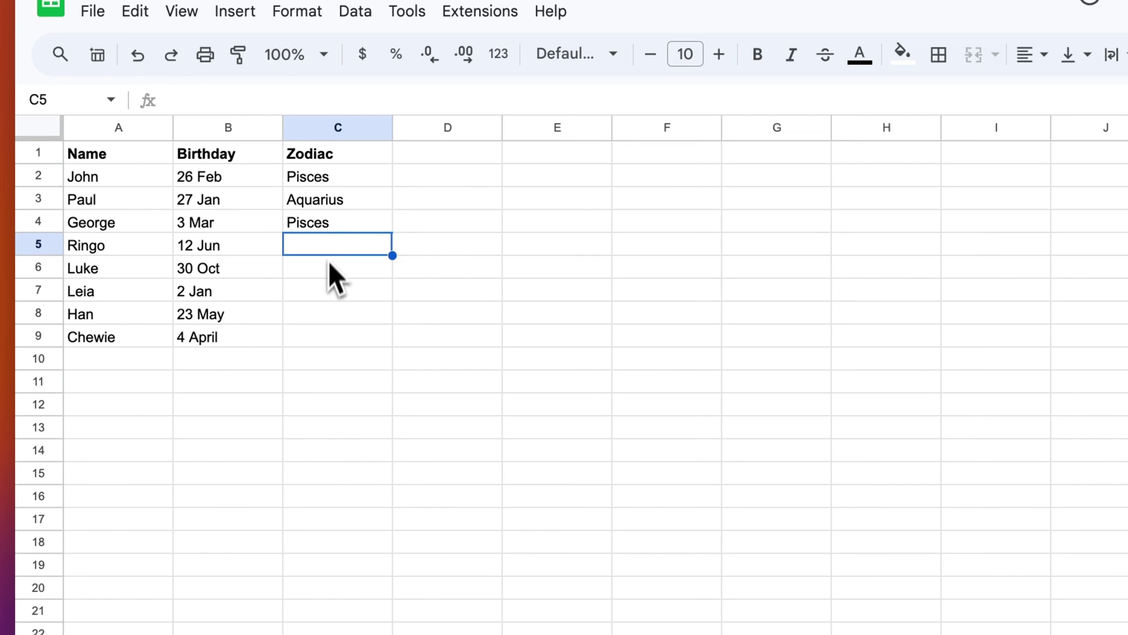
left_click(329, 263)
left_click(329, 243)
left_click(326, 306)
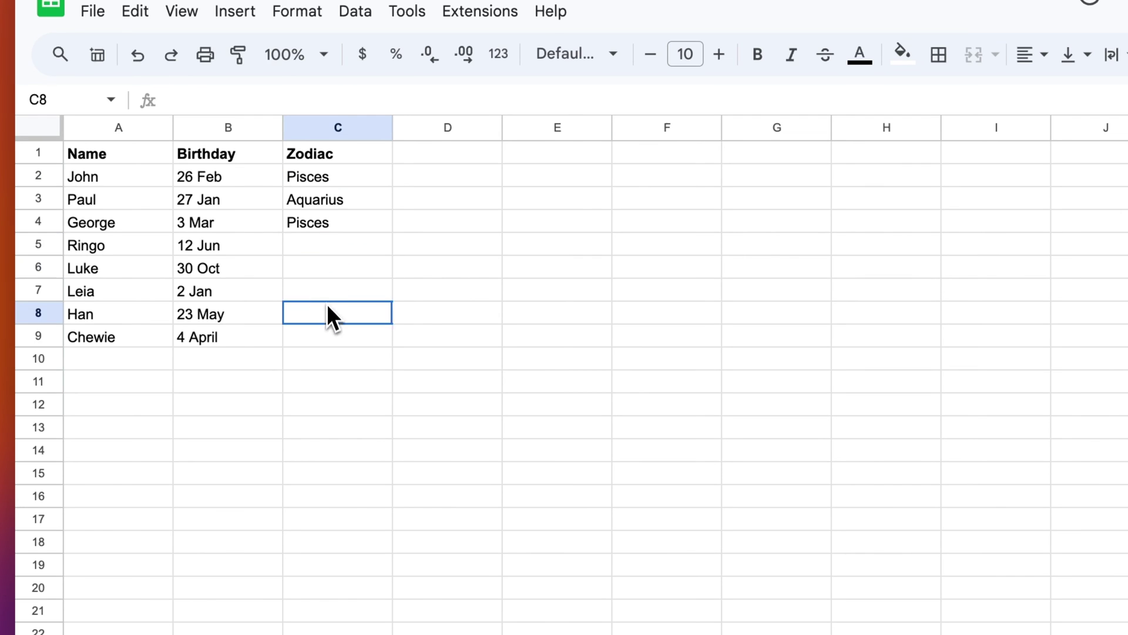
left_click(327, 336)
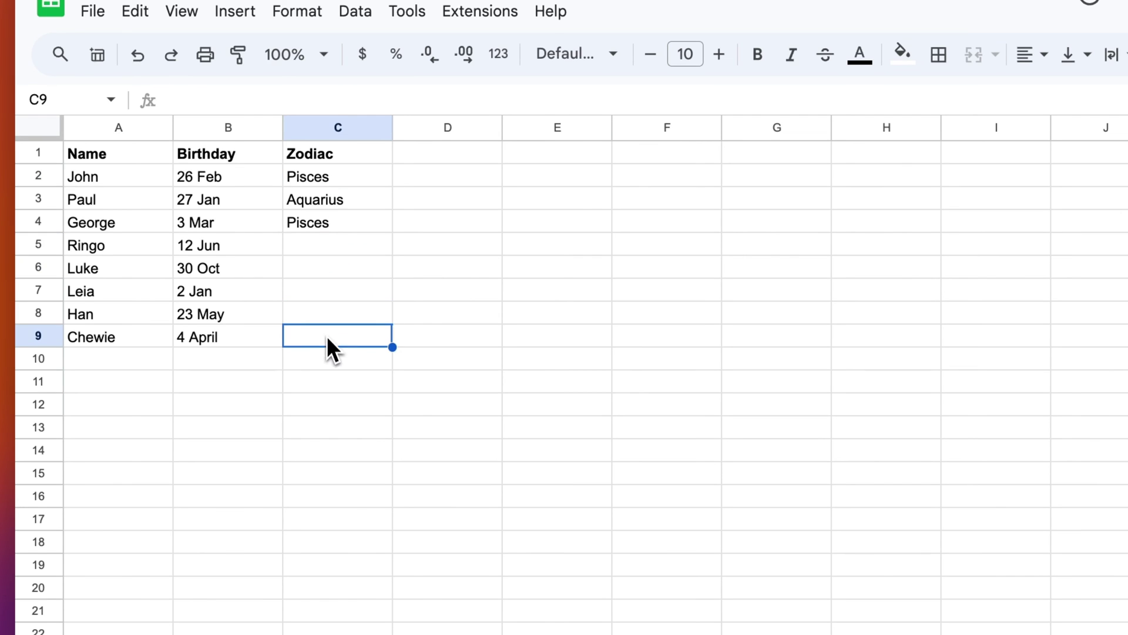
left_click(379, 244)
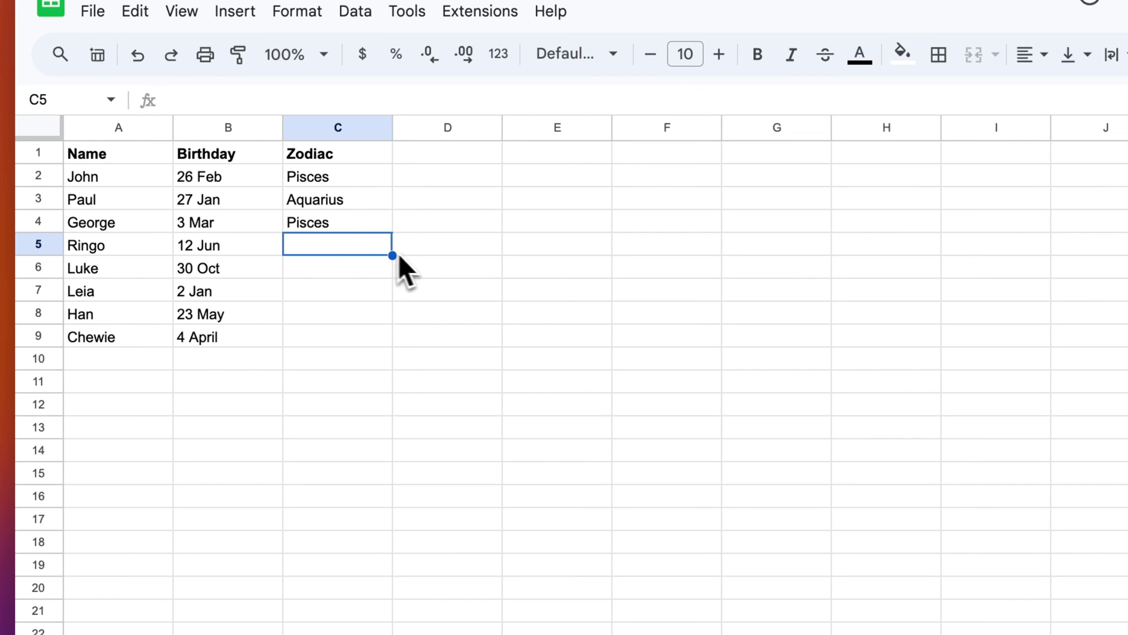
left_click(358, 200)
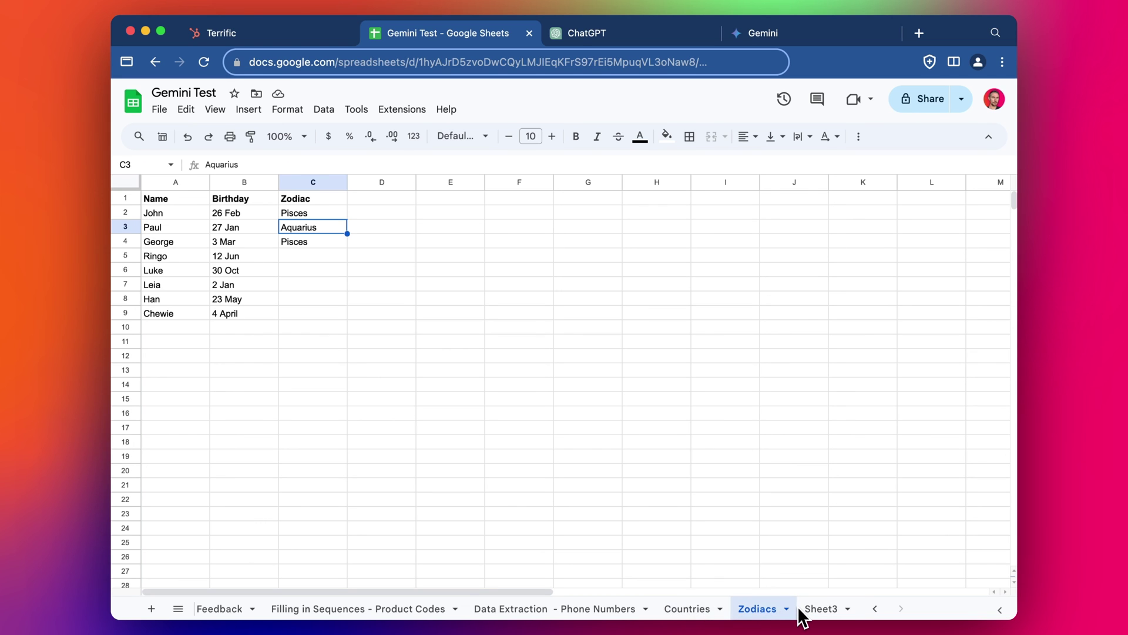
Step: Go to the Creative Text - Sentiment - Ratings sheet and select cell D13
scroll(799, 614, "left", 5)
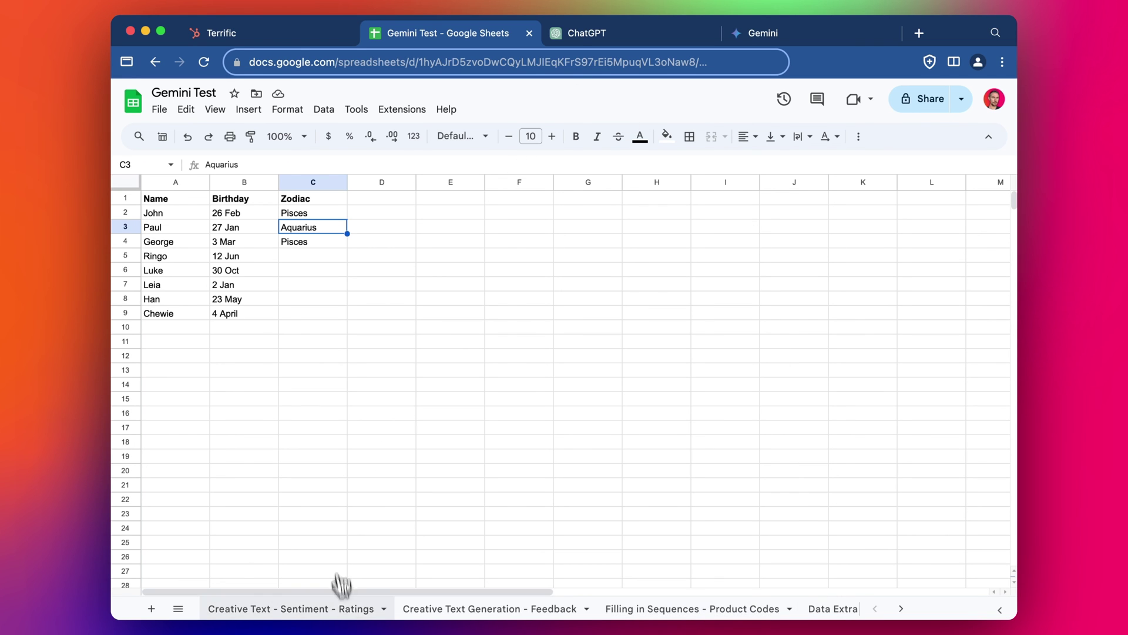
left_click(346, 610)
left_click(568, 370)
Step: Confirm enhanced Smart Fill suggestions are enabled under Tools > Autocomplete, then inspect reviews B3 and B5
left_click(329, 110)
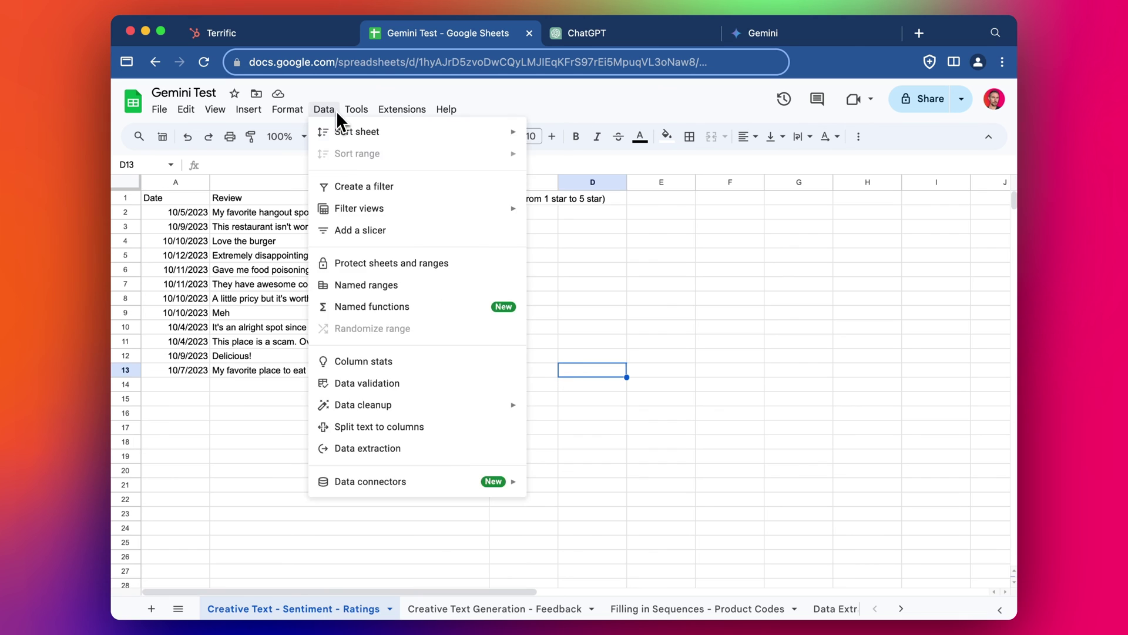
mouse_move(357, 112)
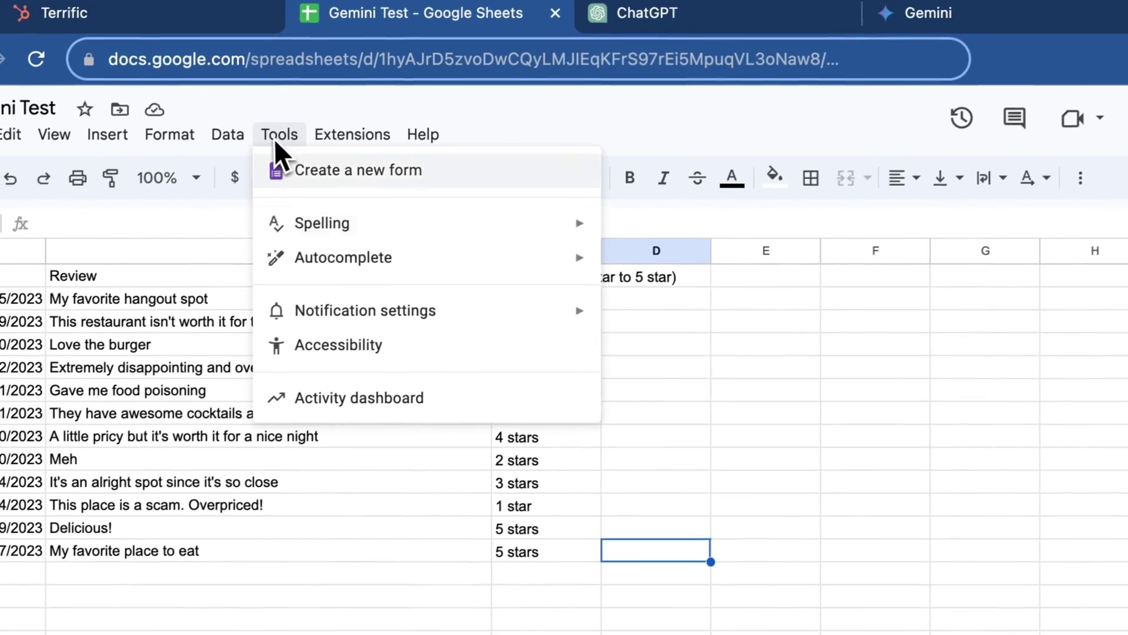
mouse_move(306, 290)
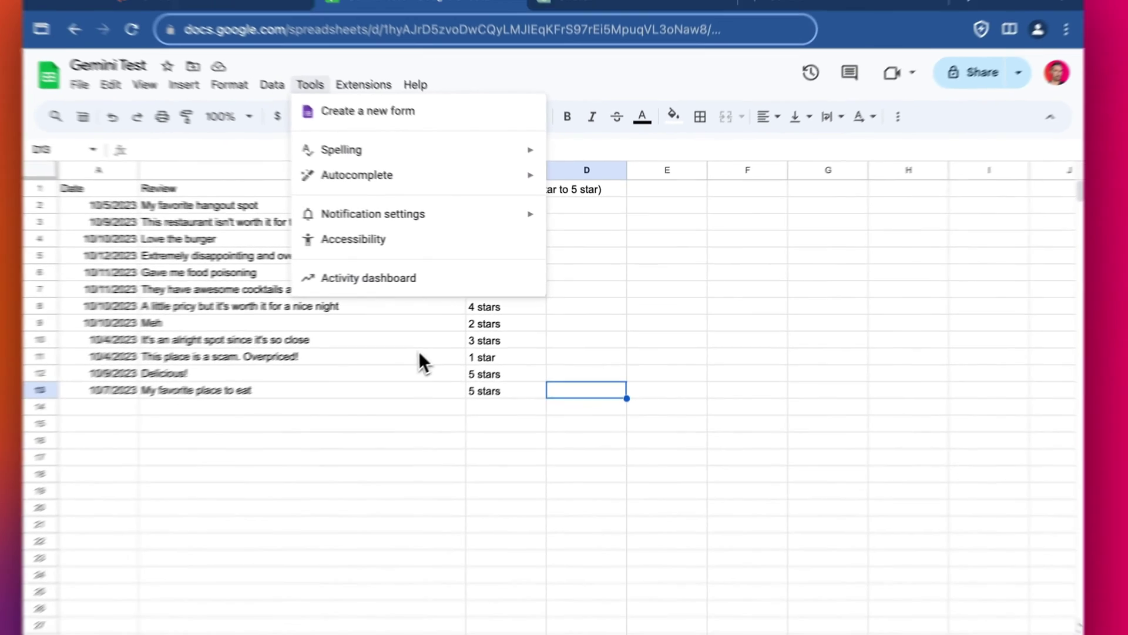
left_click(355, 393)
left_click(313, 226)
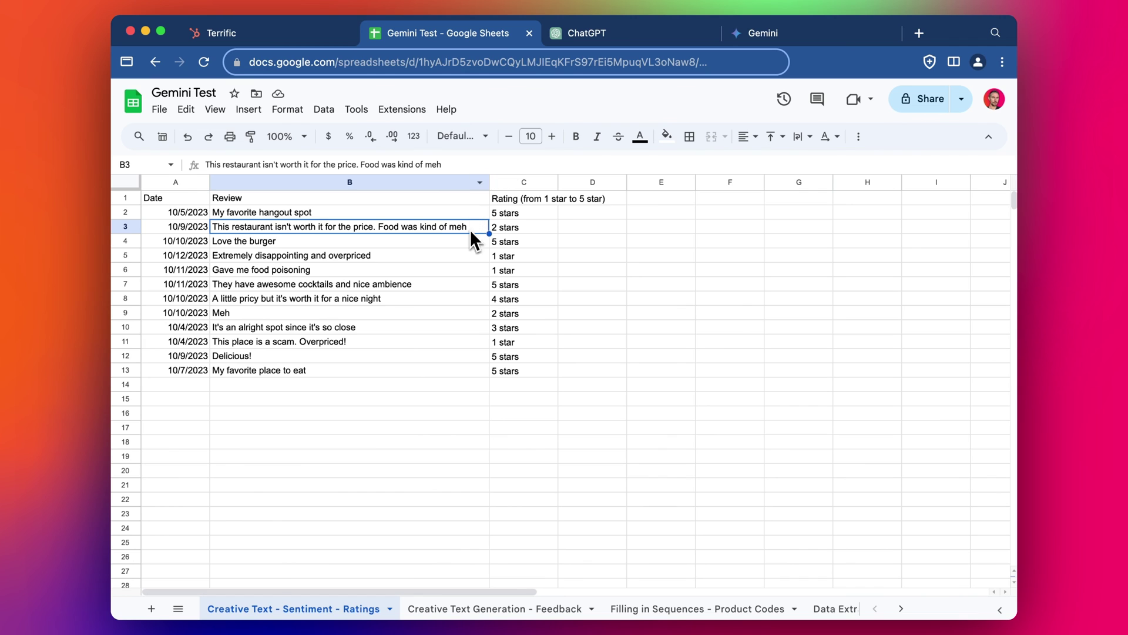
left_click(420, 257)
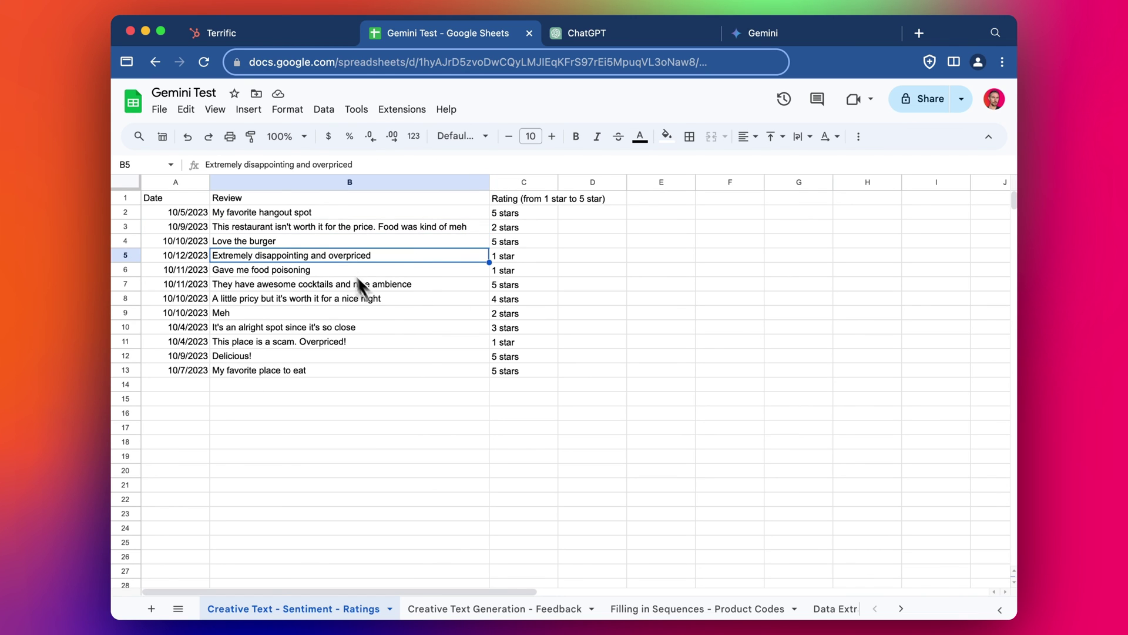